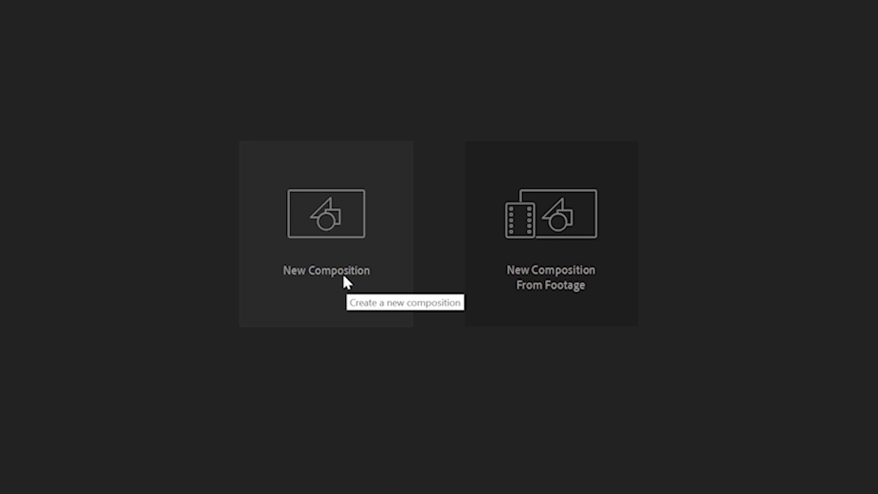
# - Create a composition named 'My first composition' using the HDTV 1080 24 preset, five seconds long
pyautogui.click(331, 276)
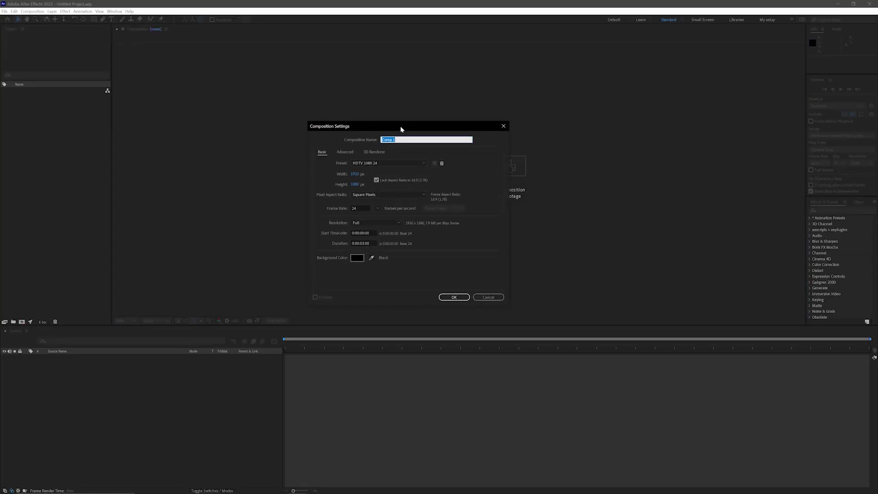
pyautogui.moveTo(401, 127); pyautogui.dragTo(410, 127)
pyautogui.tripleClick(411, 140)
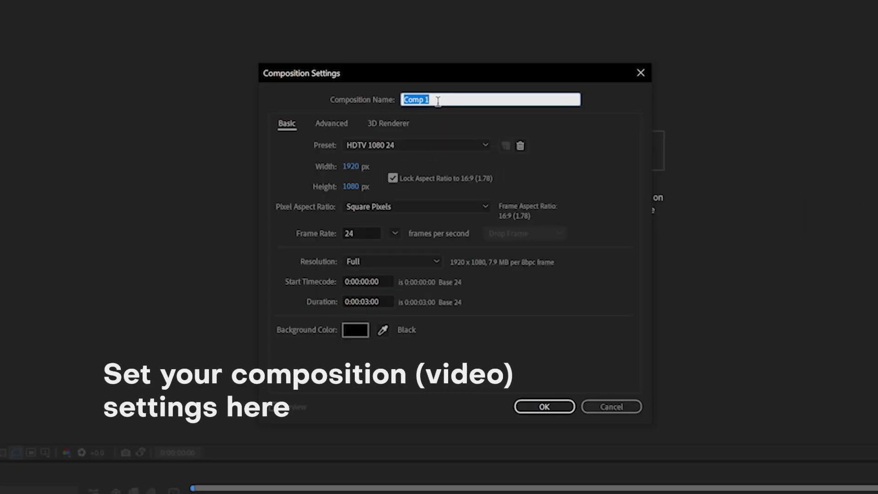
pyautogui.write('My first c')
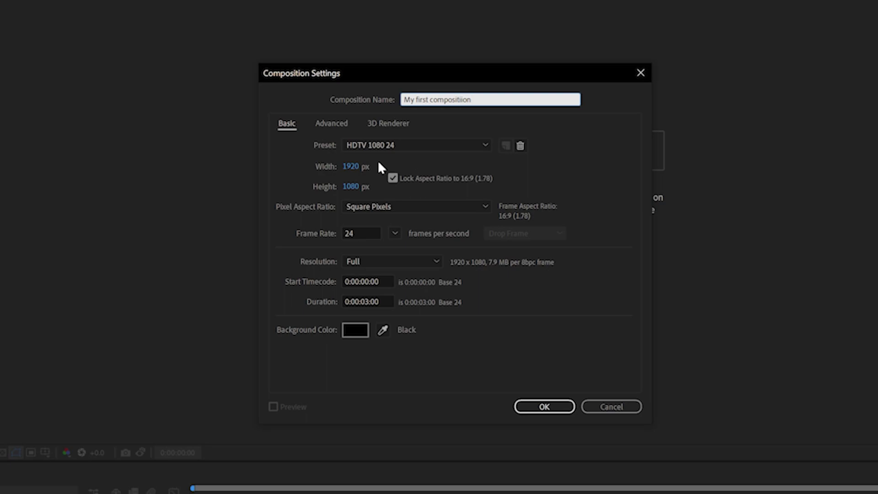
pyautogui.click(376, 141)
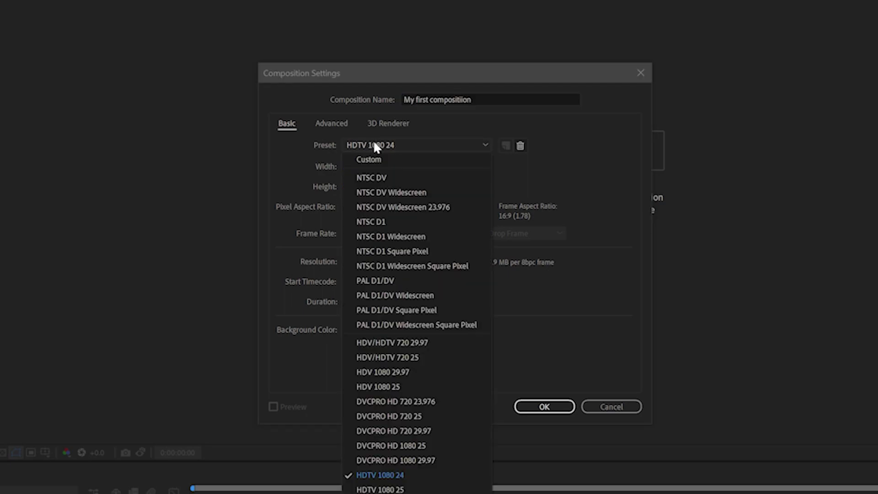
pyautogui.click(376, 475)
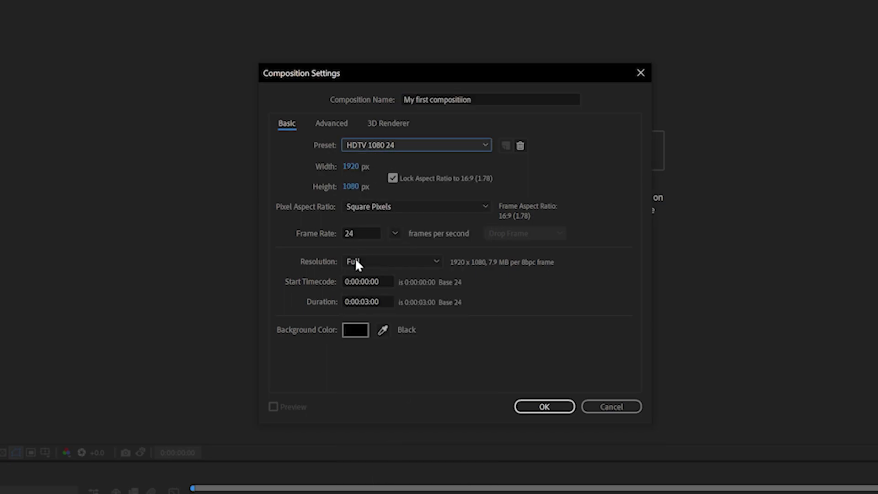
pyautogui.click(365, 302)
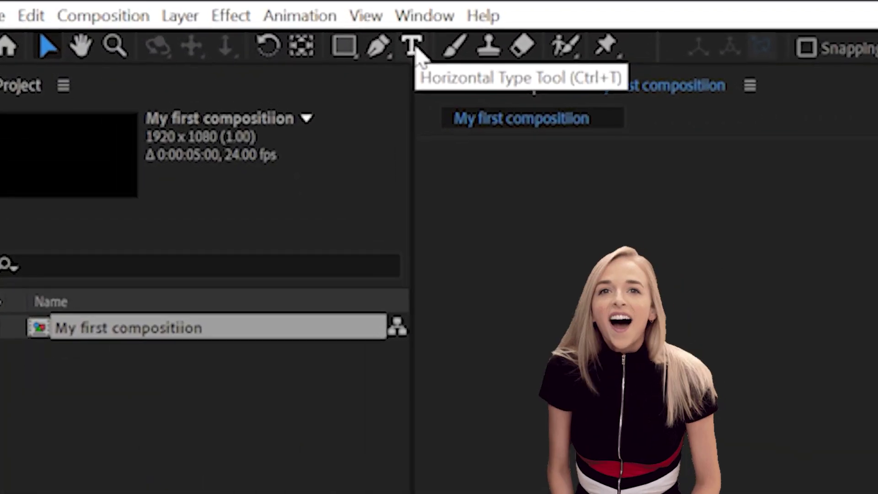
# - Write 'Poop' as a new text layer and show the title/action safe guides
pyautogui.click(113, 19)
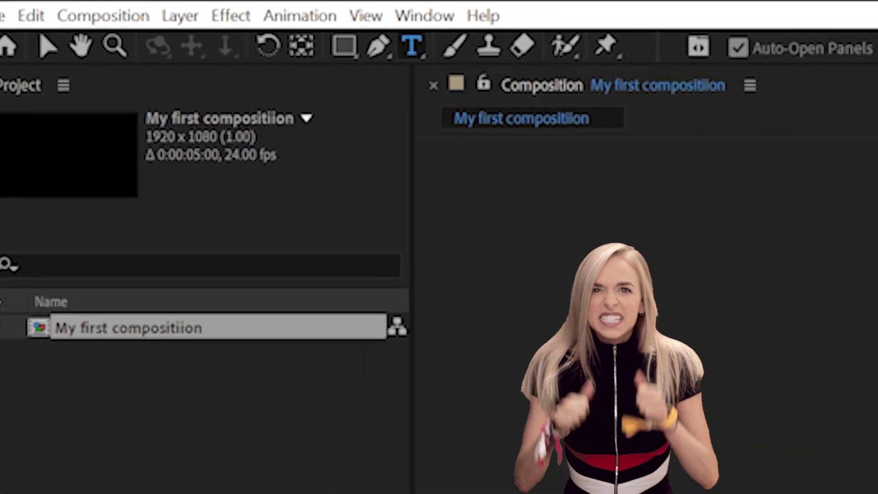
pyautogui.click(332, 206)
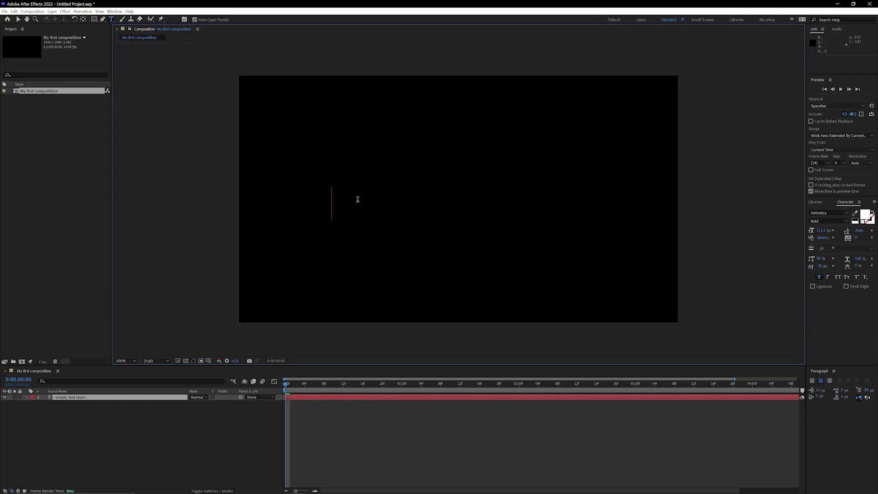
pyautogui.write('Poop')
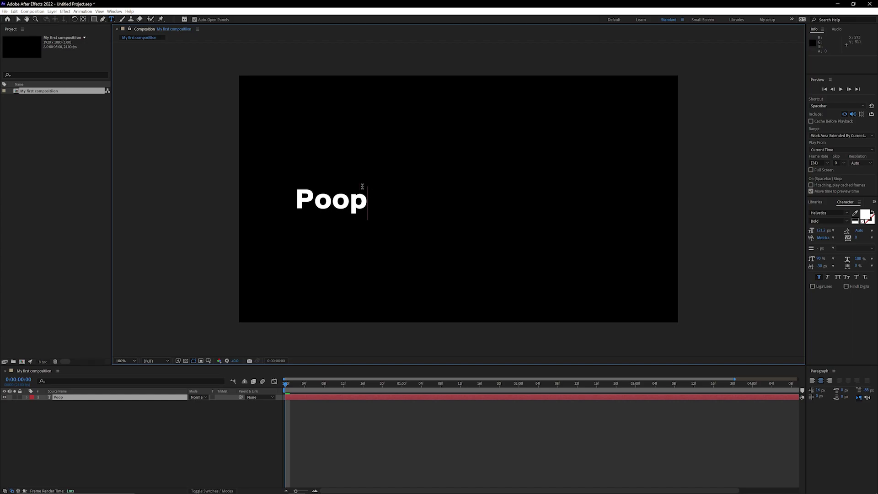
pyautogui.click(212, 360)
pyautogui.click(220, 369)
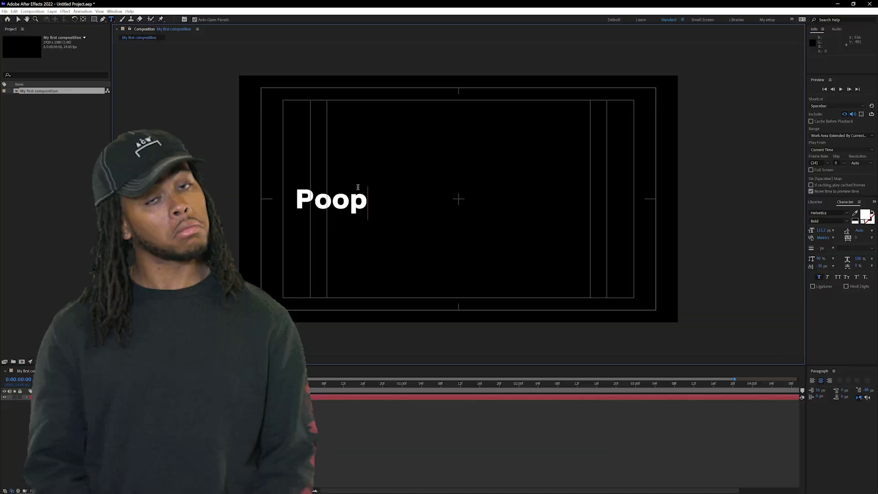
pyautogui.press('Escape')
pyautogui.press('v')
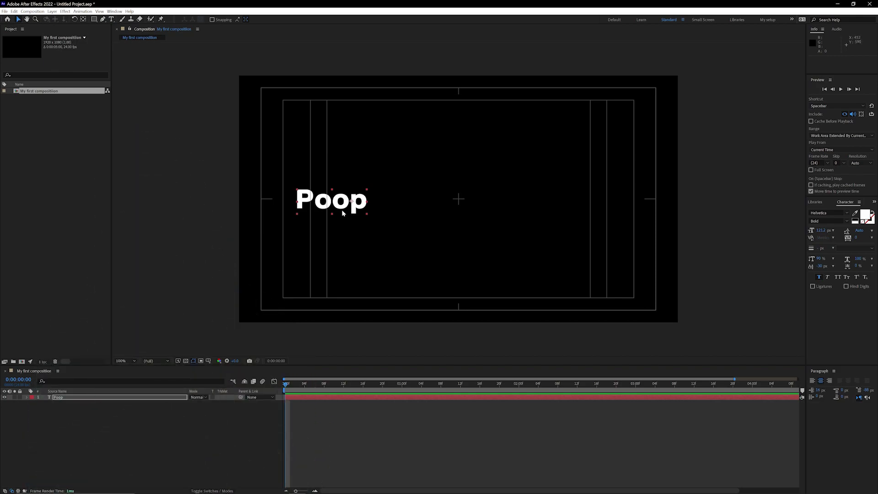
# - Centre the Poop text in the composition and enlarge its font size to 397 px
pyautogui.moveTo(342, 213); pyautogui.dragTo(461, 210)
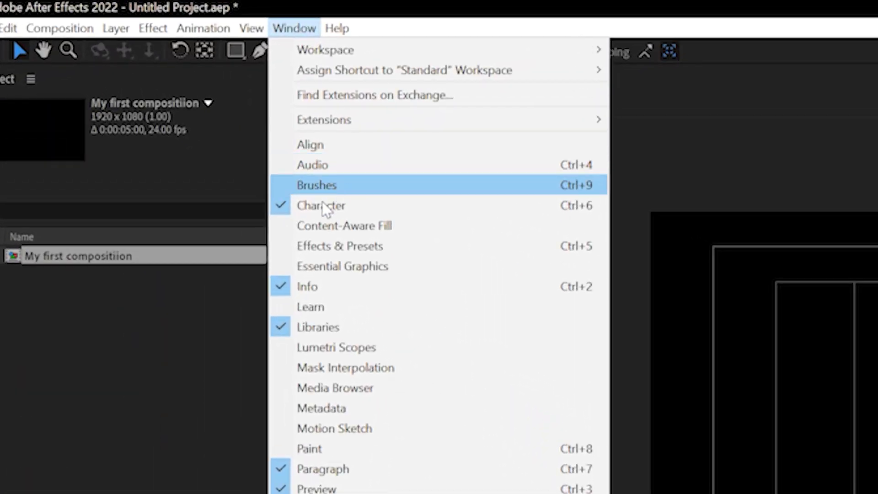
pyautogui.click(526, 205)
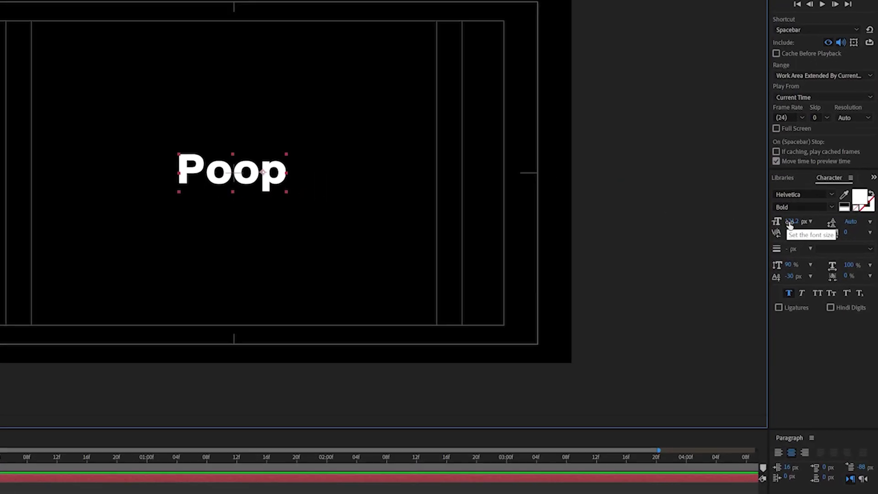
pyautogui.moveTo(813, 234); pyautogui.dragTo(837, 215)
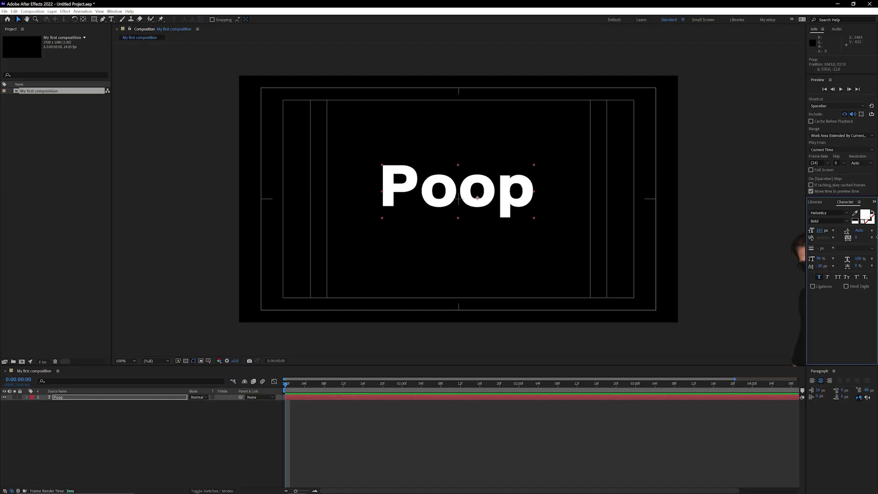
pyautogui.moveTo(877, 237); pyautogui.dragTo(851, 208)
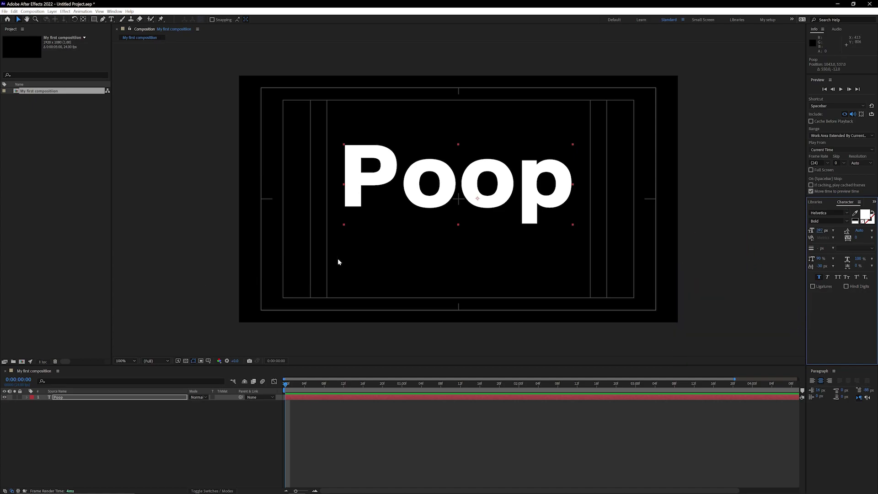
# - Keyframe Poop's Scale at 100% at one second, enlarging the frame-0 key to about 3071%
pyautogui.press('s')
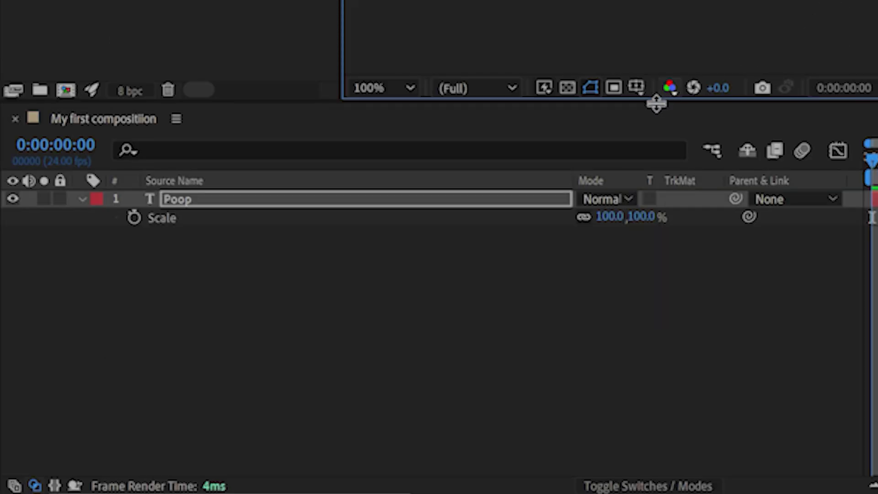
pyautogui.click(134, 218)
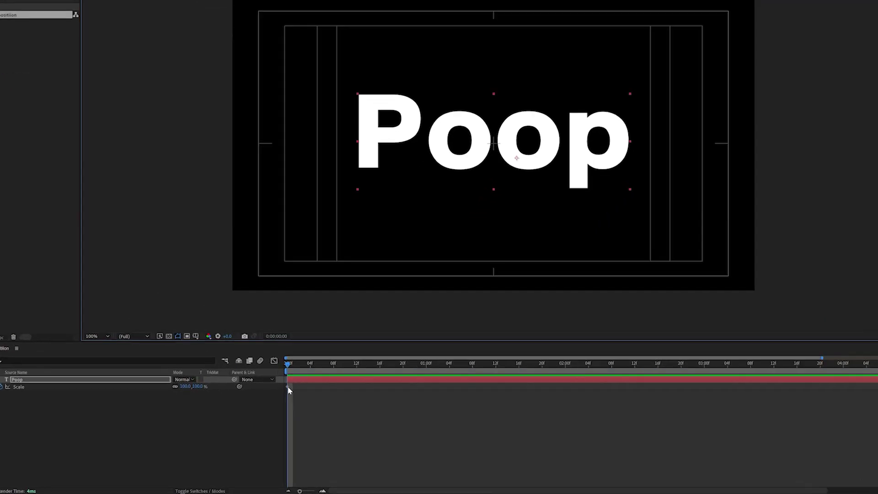
pyautogui.moveTo(287, 403); pyautogui.dragTo(401, 403)
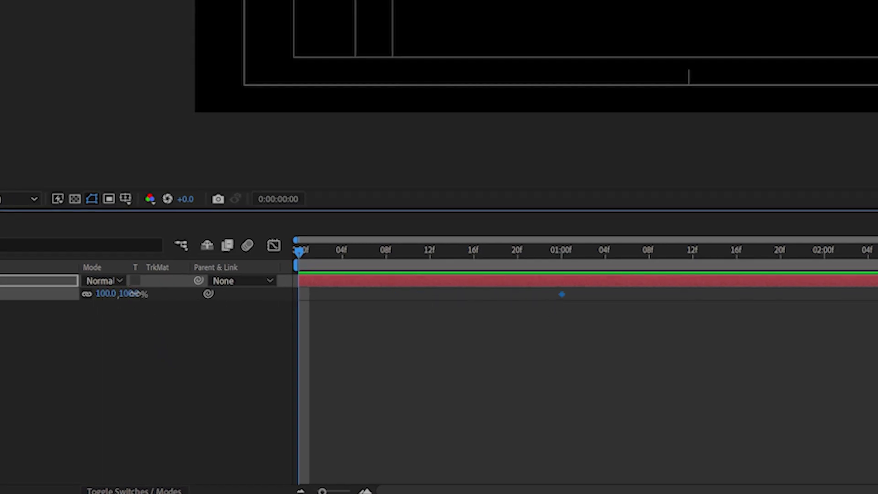
pyautogui.moveTo(134, 294); pyautogui.dragTo(448, 293)
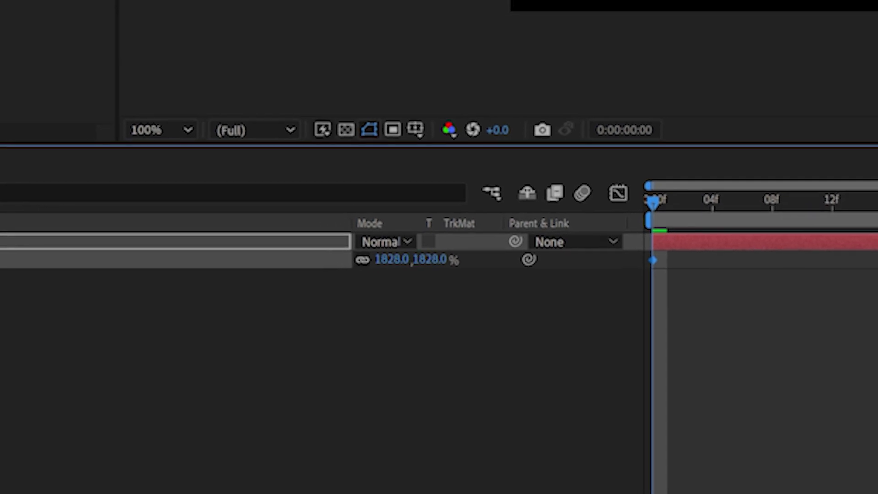
pyautogui.moveTo(392, 259); pyautogui.dragTo(430, 259)
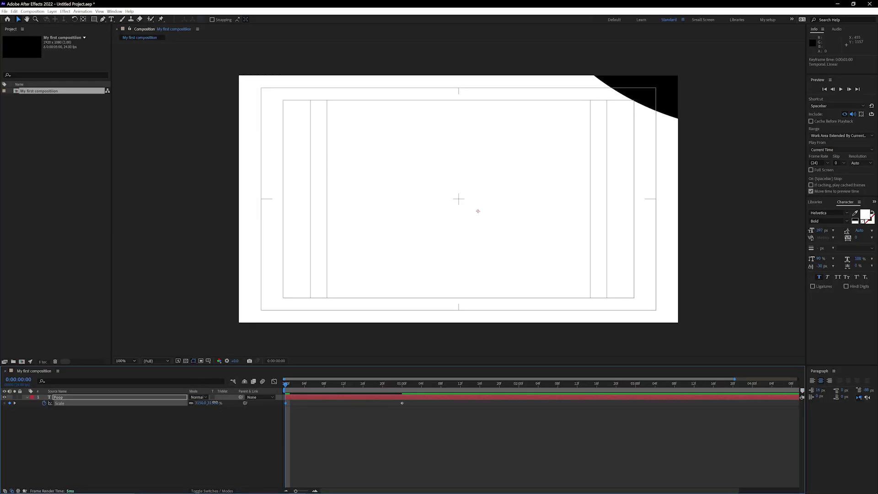
# - Set the starting Scale key to 5000% and enable composition and Poop layer motion blur
pyautogui.press('Return')
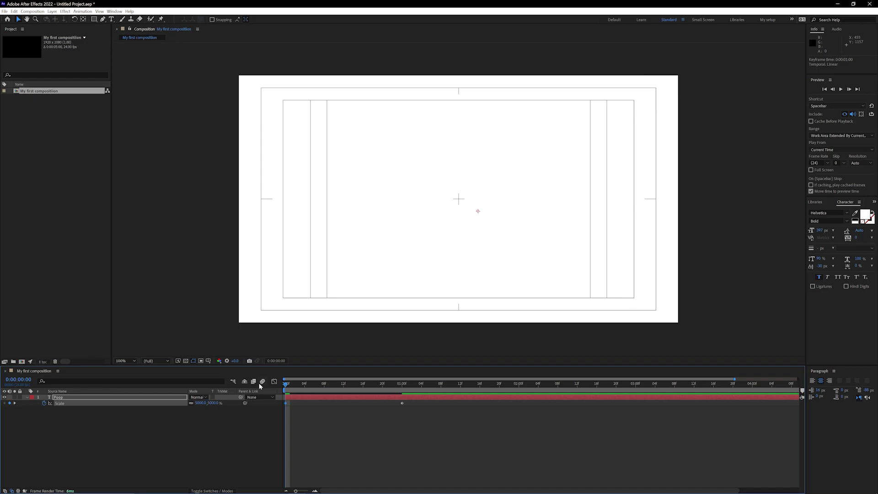
pyautogui.click(263, 382)
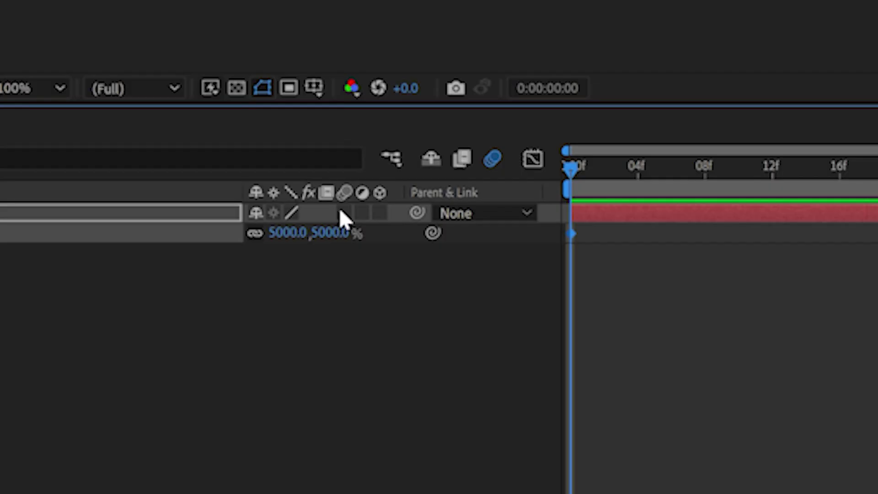
pyautogui.click(217, 397)
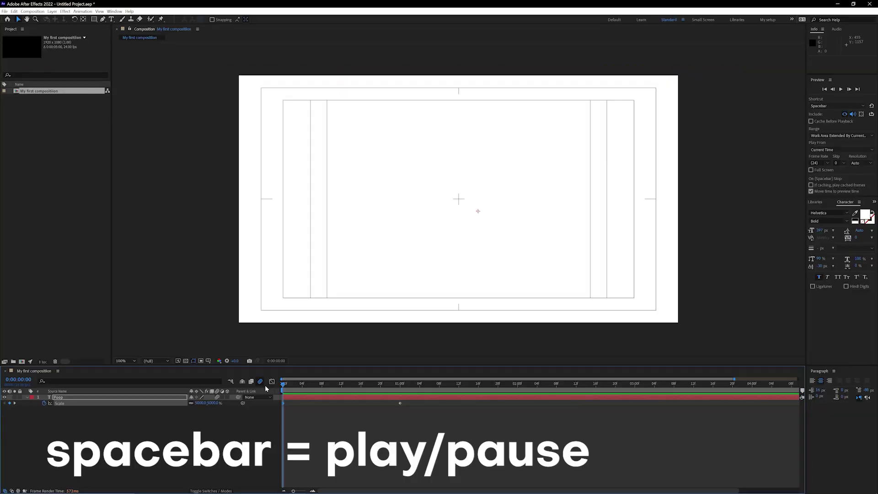
# - Preview the motion-blurred zoom up to 0:00:01:04 and select both Scale keyframes
pyautogui.press('space')
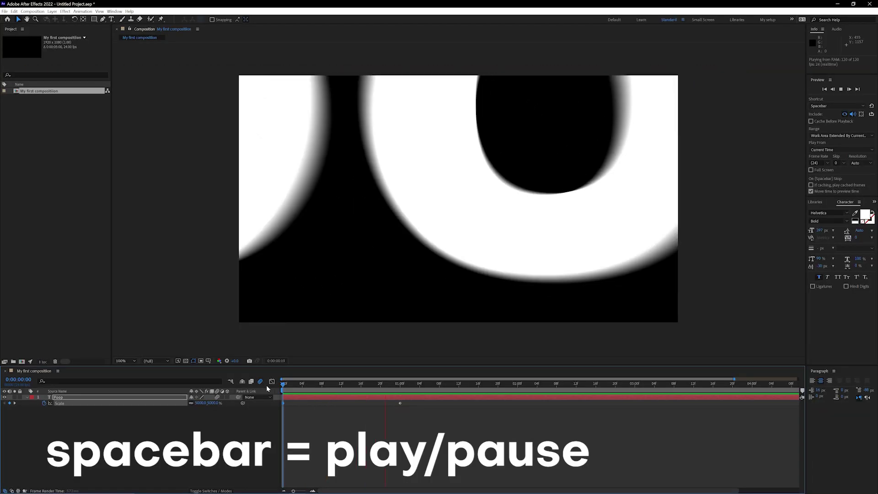
pyautogui.moveTo(304, 388); pyautogui.dragTo(421, 386)
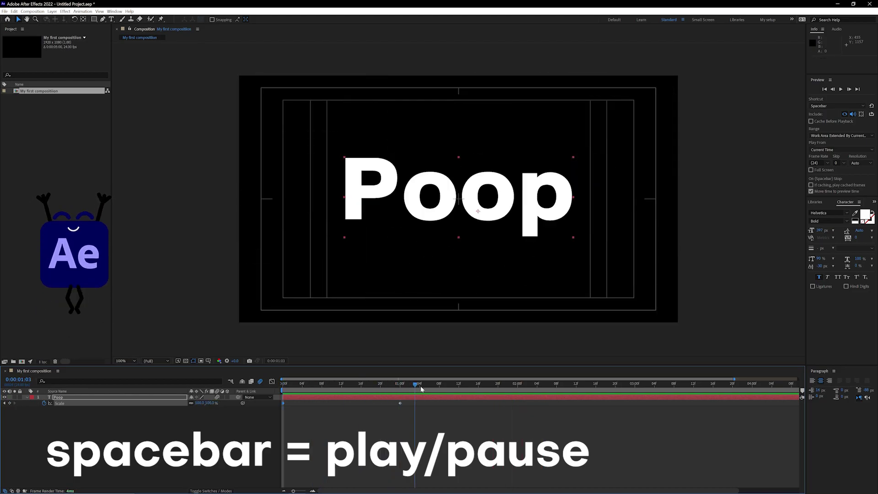
pyautogui.moveTo(426, 419); pyautogui.dragTo(272, 384)
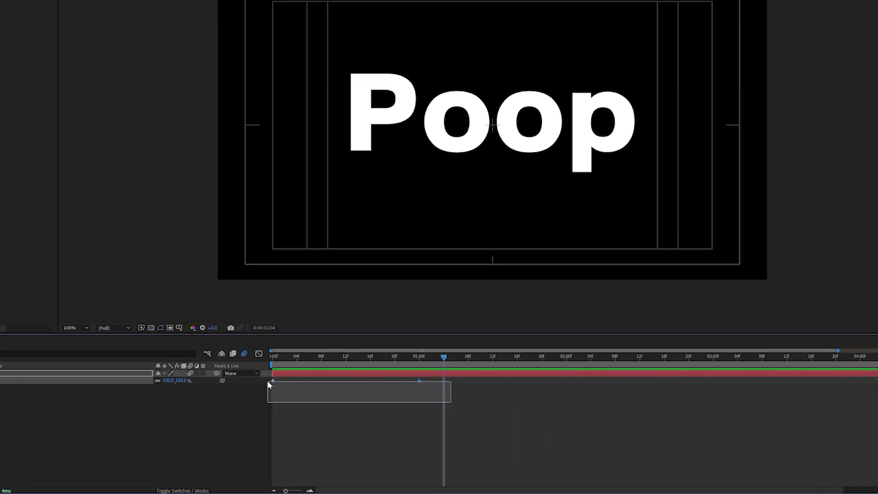
# - Apply Easy Ease to both Scale keyframes and play back the eased zoom from 00:22
pyautogui.rightClick(273, 381)
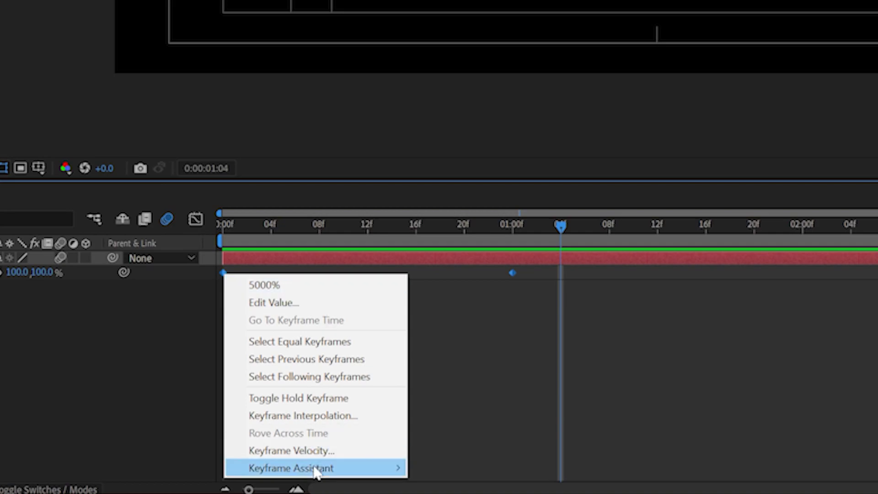
pyautogui.moveTo(317, 474)
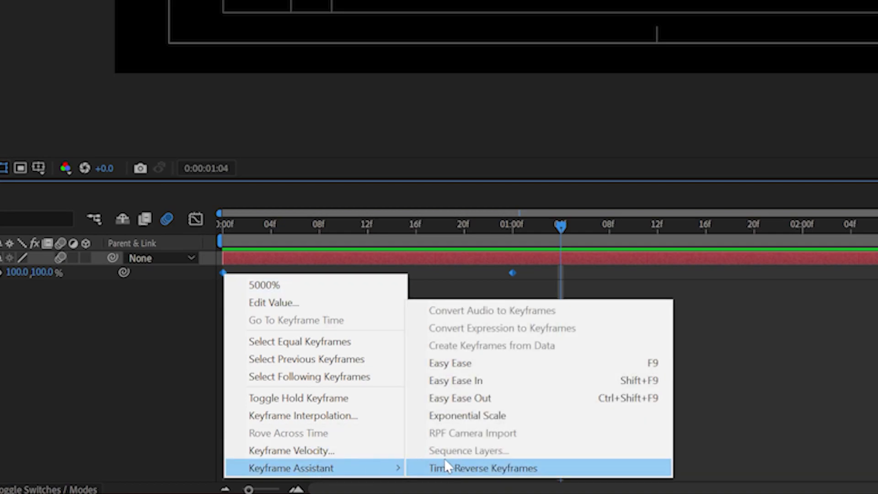
pyautogui.click(479, 366)
pyautogui.moveTo(531, 228); pyautogui.dragTo(230, 223)
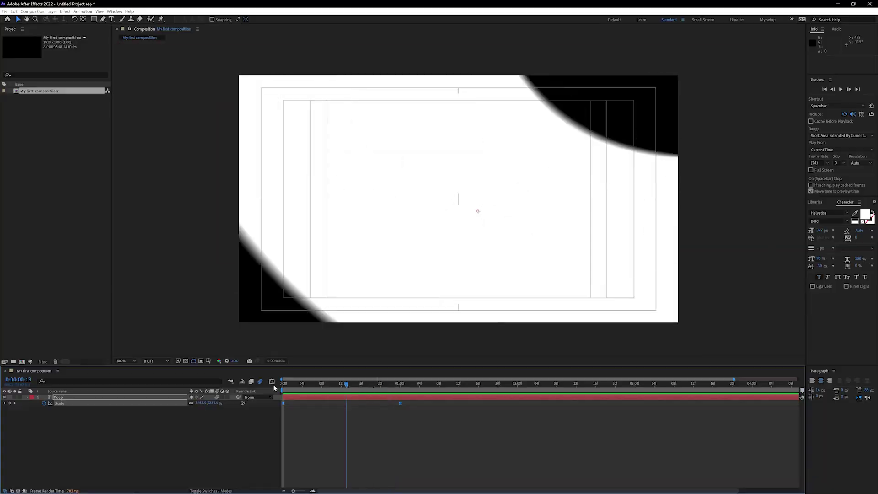
pyautogui.press('space')
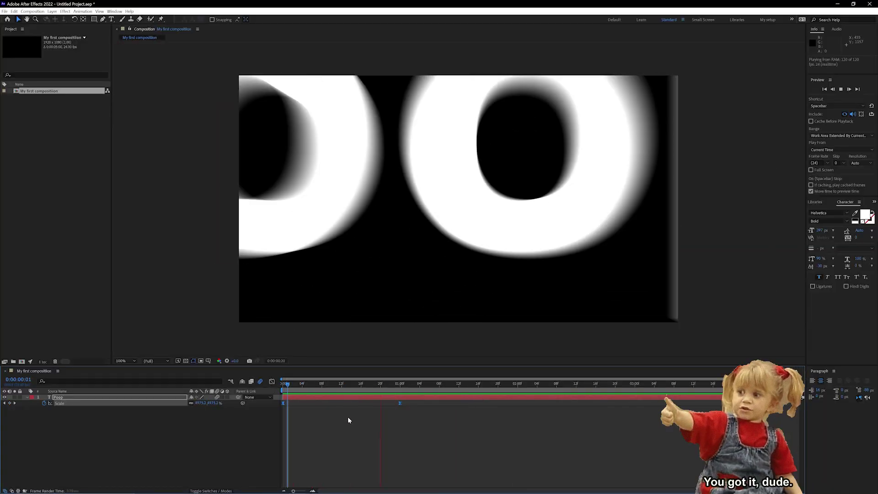
# - Drag the magical-glares .mov clip from Explorer into the timeline beneath the Poop layer
pyautogui.press('space')
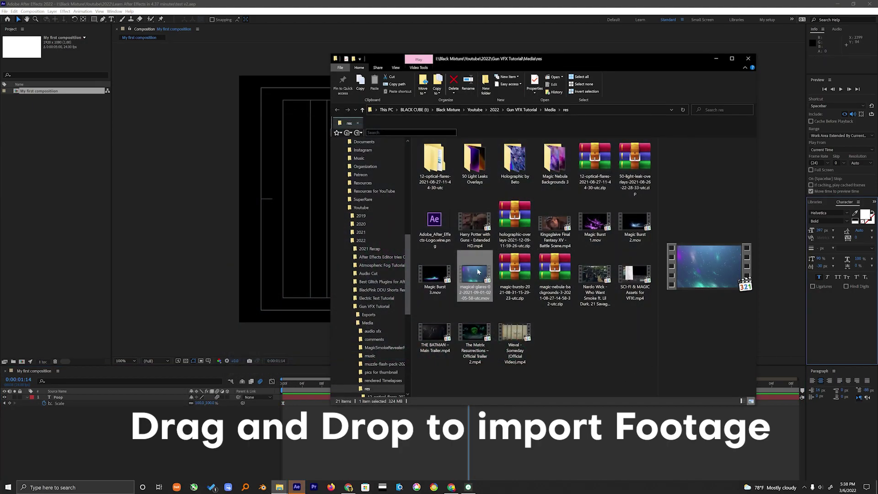
pyautogui.moveTo(475, 264); pyautogui.dragTo(138, 388)
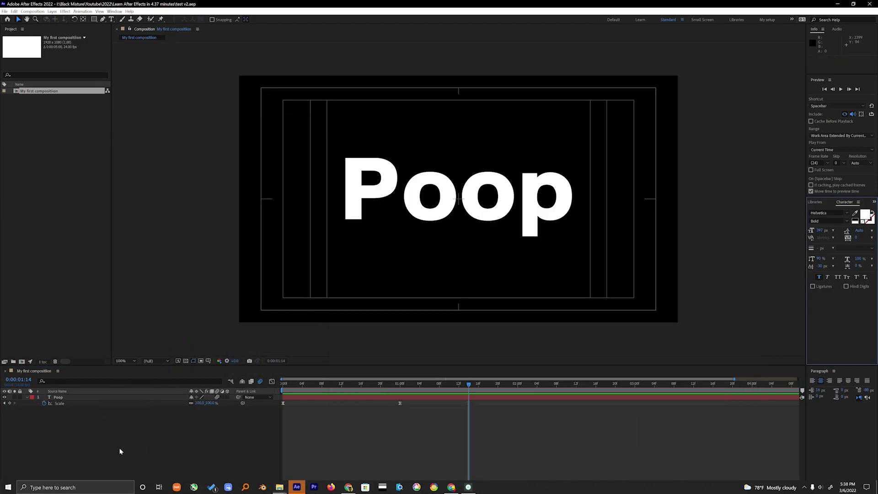
pyautogui.moveTo(120, 451); pyautogui.dragTo(168, 443)
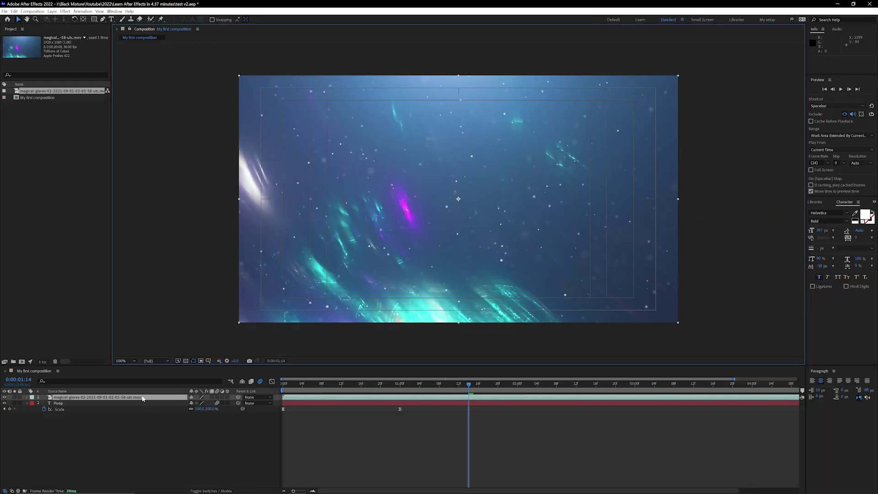
pyautogui.moveTo(142, 398); pyautogui.dragTo(147, 417)
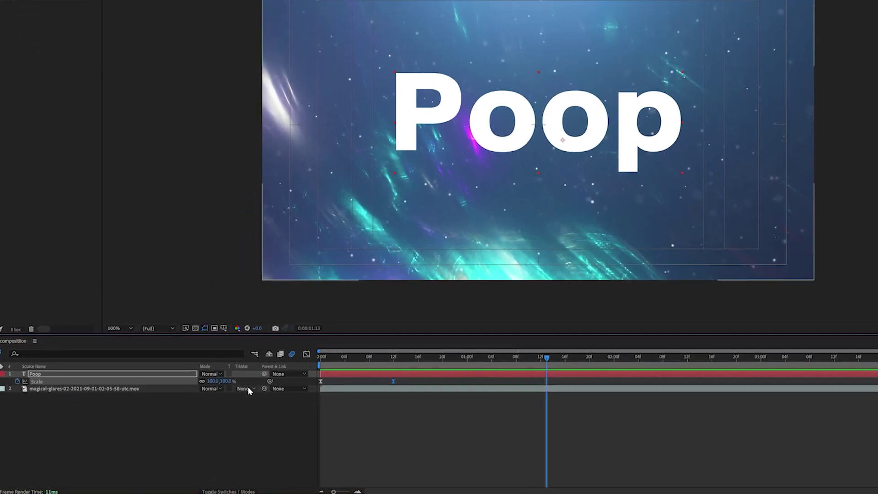
# - Set the magical-glares layer's track matte to Alpha Matte 'Poop' and scrub to check it
pyautogui.click(224, 409)
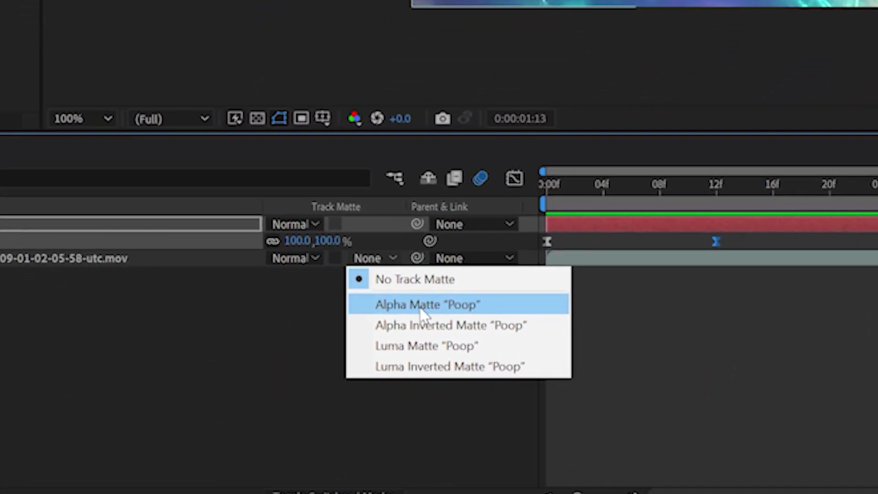
pyautogui.click(423, 305)
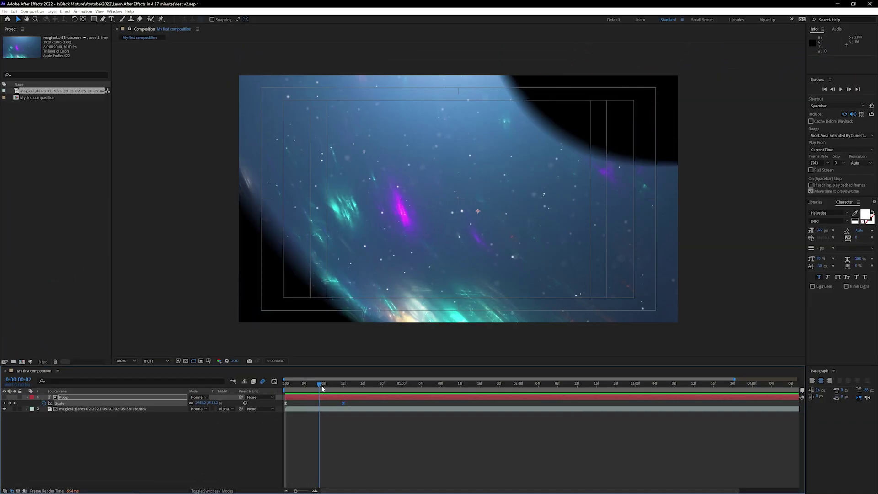
pyautogui.moveTo(319, 384); pyautogui.dragTo(353, 386)
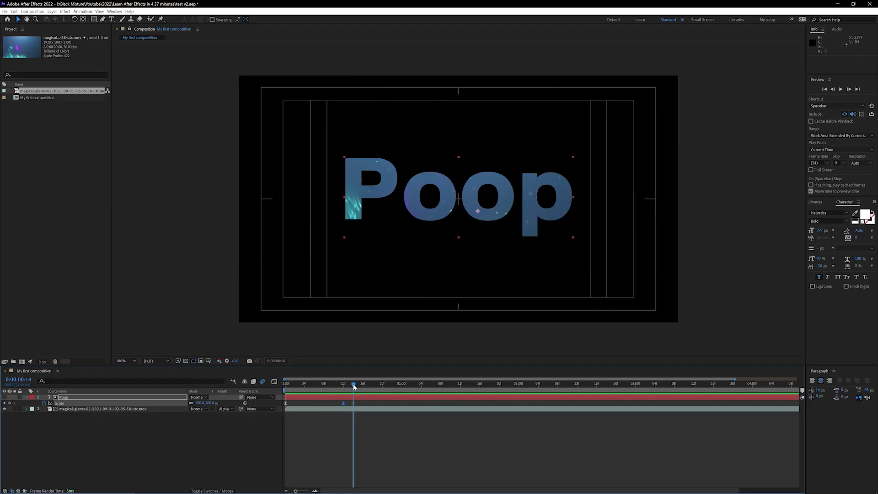
pyautogui.click(197, 424)
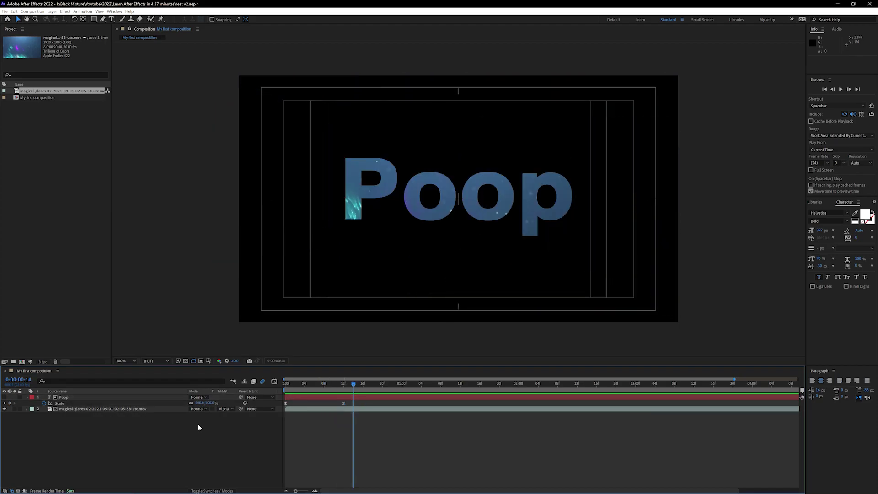
pyautogui.rightClick(198, 424)
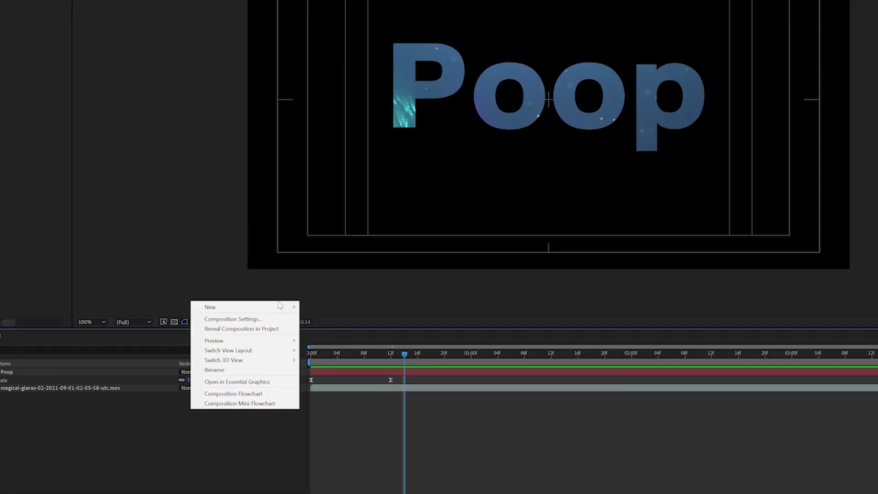
# - Add a comp-sized Black Solid 1 and move it to the bottom of the layer stack
pyautogui.moveTo(264, 351)
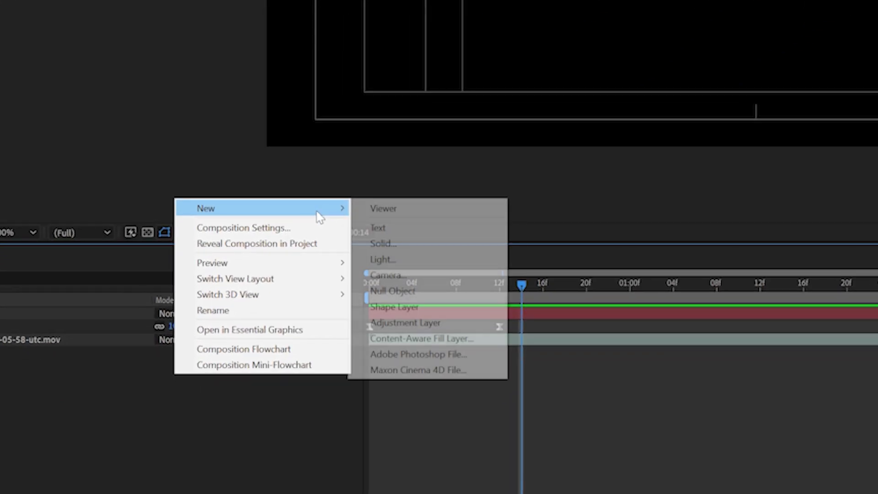
pyautogui.click(430, 246)
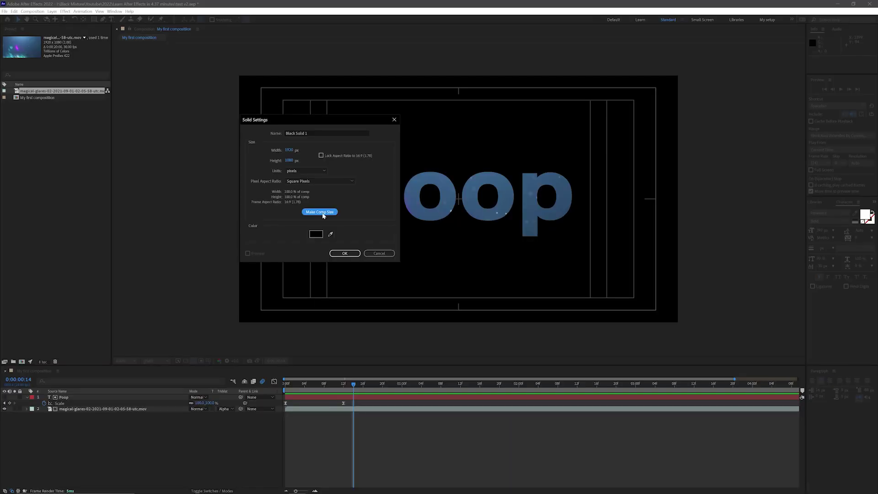
pyautogui.click(345, 253)
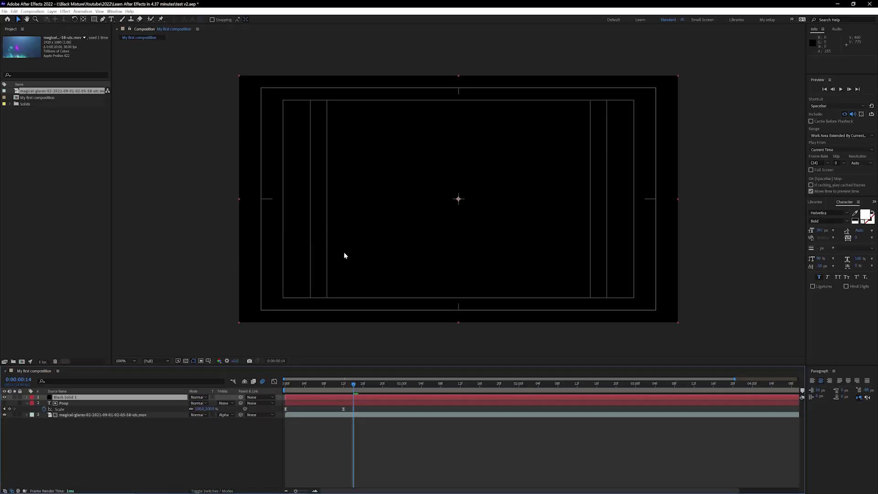
pyautogui.moveTo(134, 396); pyautogui.dragTo(137, 417)
pyautogui.rightClick(137, 416)
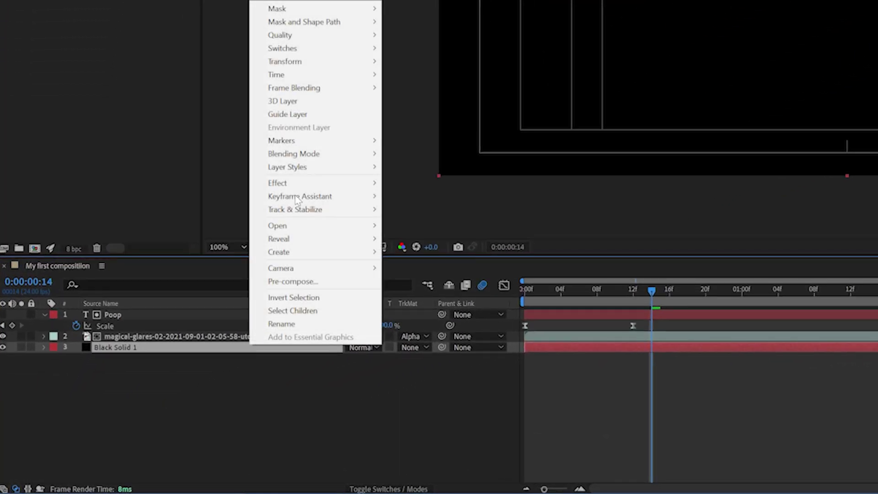
# - Apply Gradient Ramp to Black Solid 1 with a red start colour
pyautogui.moveTo(165, 327)
pyautogui.moveTo(256, 120)
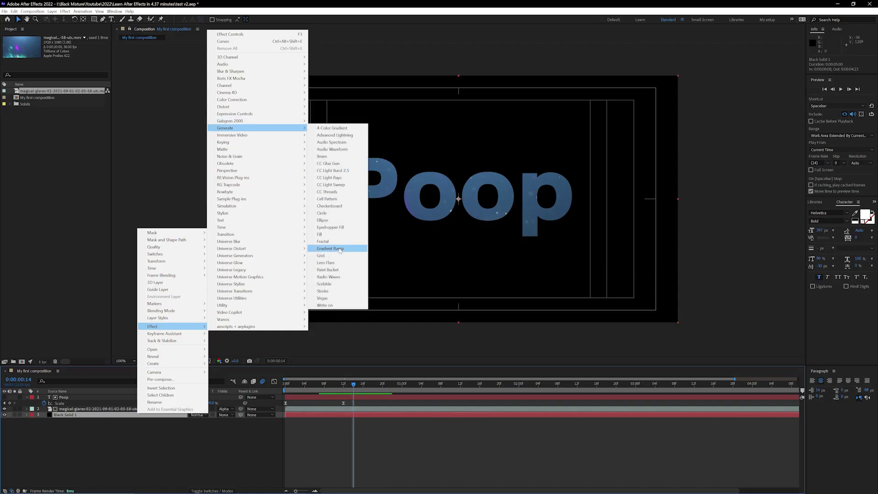
pyautogui.click(336, 303)
pyautogui.click(64, 55)
pyautogui.click(234, 227)
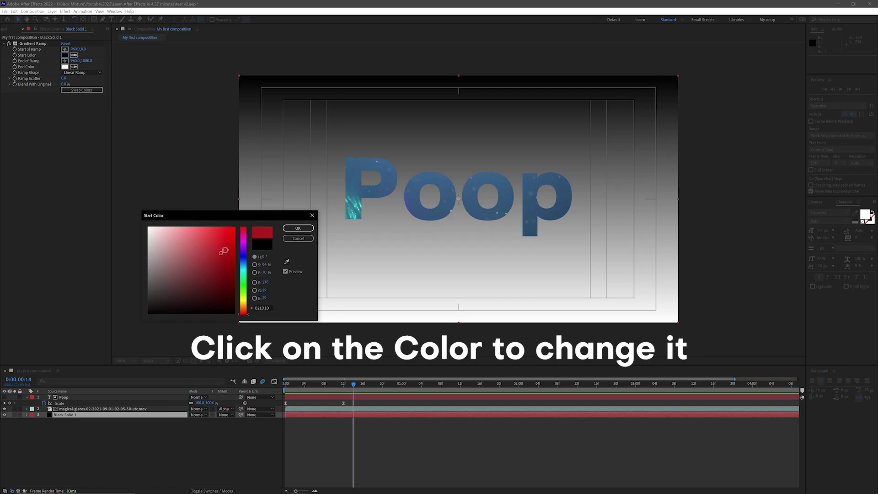
pyautogui.click(289, 230)
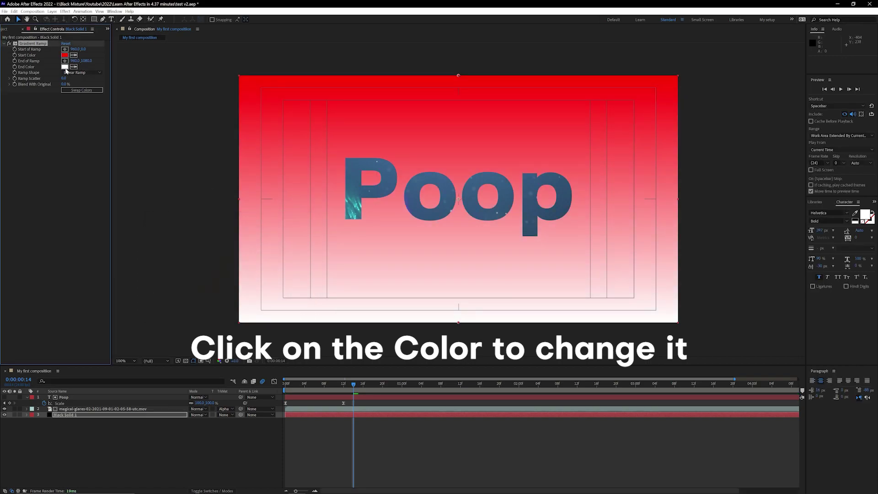
# - Set the ramp's end colour to blue and darken the start colour to 720000
pyautogui.click(65, 67)
pyautogui.moveTo(246, 256); pyautogui.dragTo(254, 193)
pyautogui.click(299, 228)
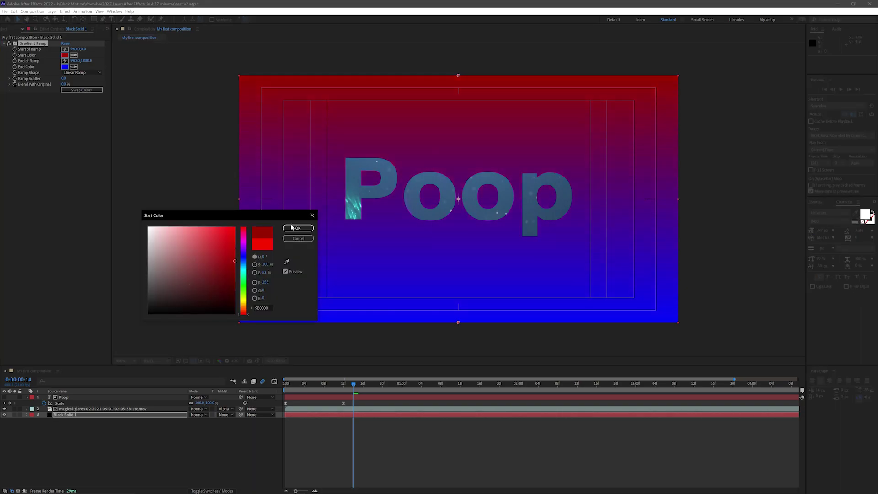
pyautogui.click(293, 228)
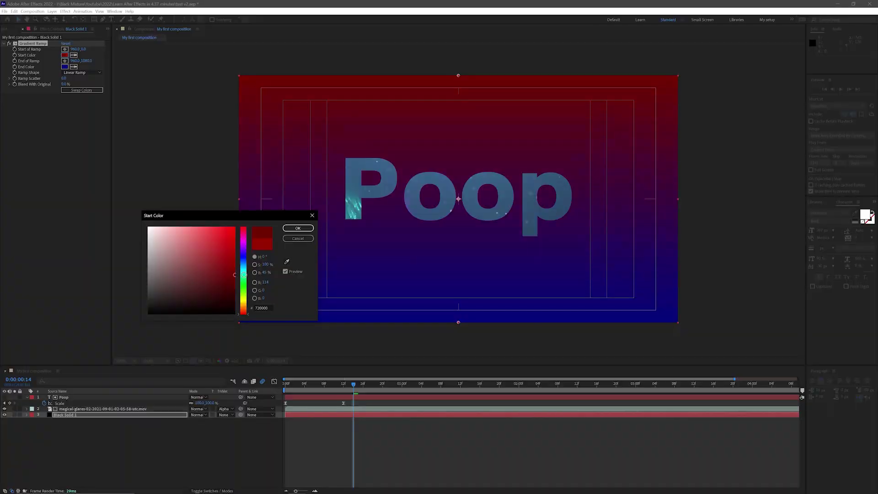
pyautogui.click(290, 228)
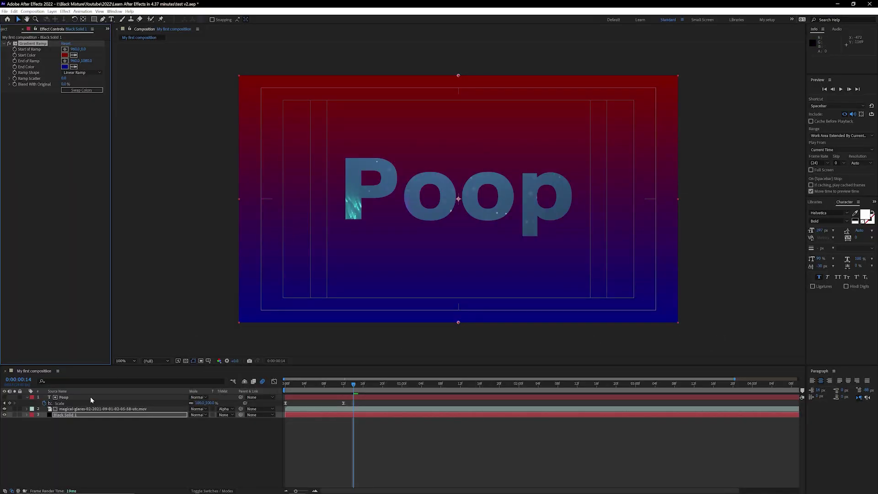
# - Add a new adjustment layer at the top of the layer stack
pyautogui.click(127, 431)
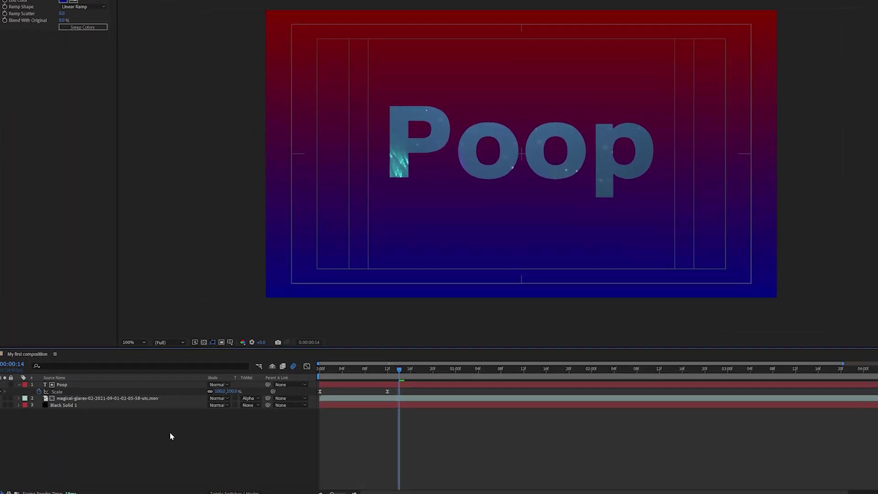
pyautogui.rightClick(158, 438)
pyautogui.moveTo(170, 364)
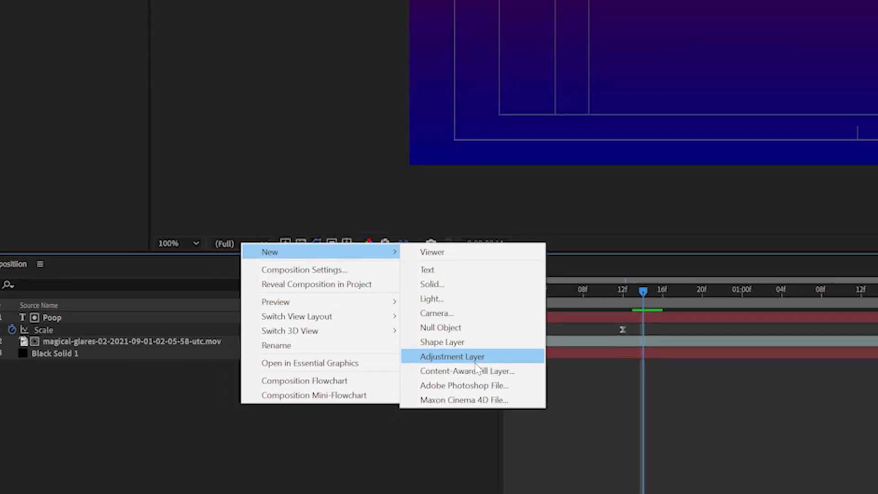
pyautogui.click(458, 365)
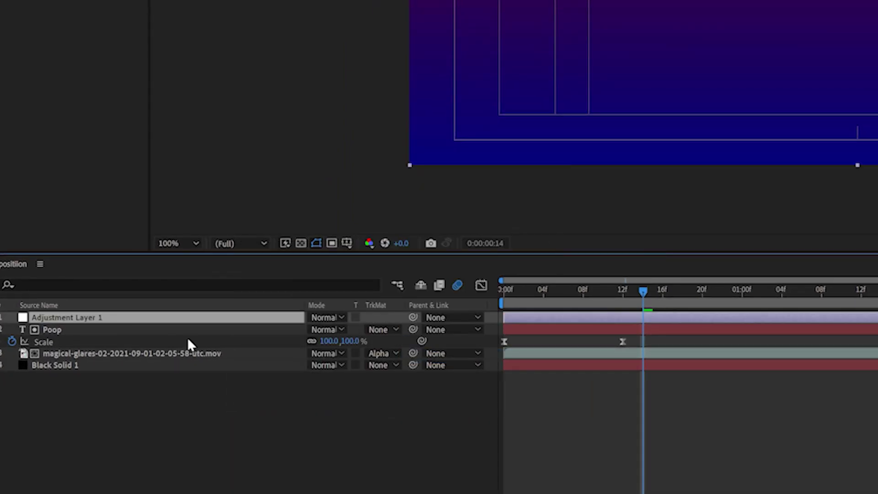
# - Apply Glow to Adjustment Layer 1, raising Glow Radius to 38 and strengthening threshold and intensity
pyautogui.rightClick(197, 322)
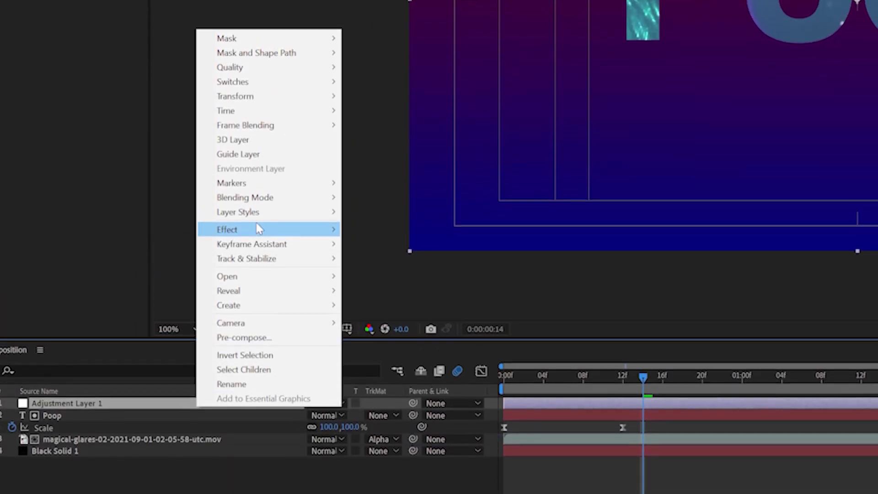
pyautogui.moveTo(258, 142)
pyautogui.moveTo(429, 56)
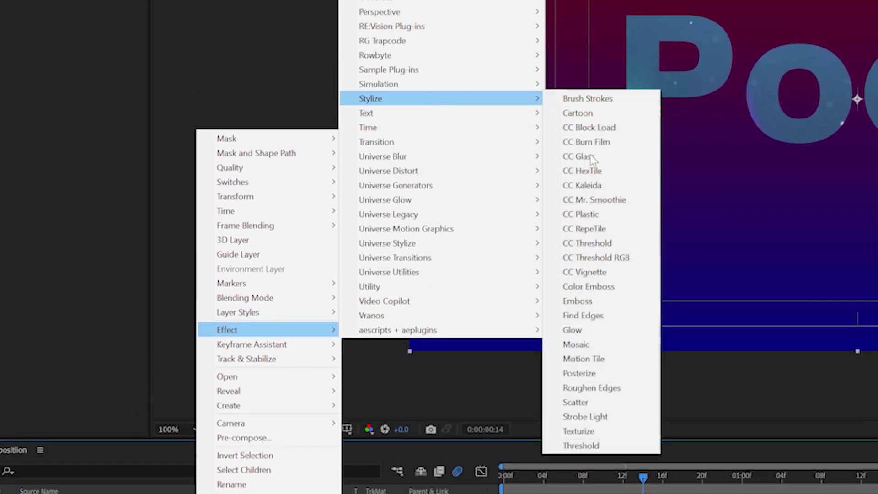
pyautogui.click(574, 329)
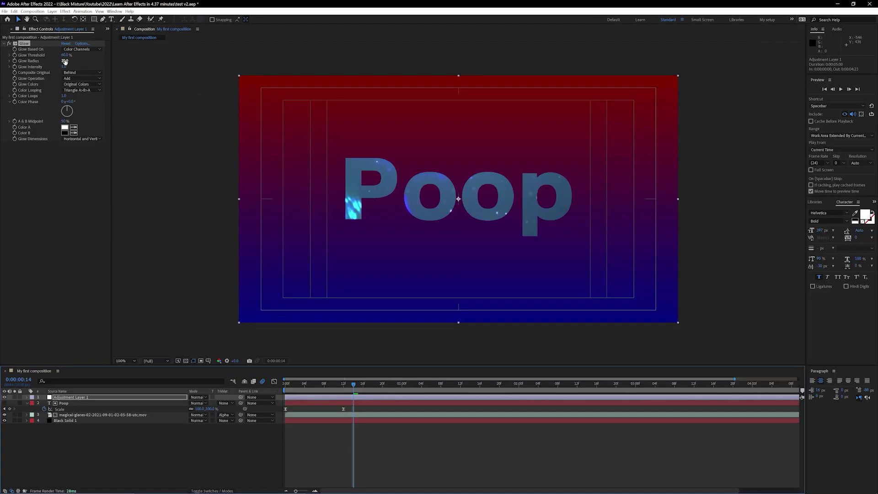
pyautogui.moveTo(65, 62); pyautogui.dragTo(67, 57)
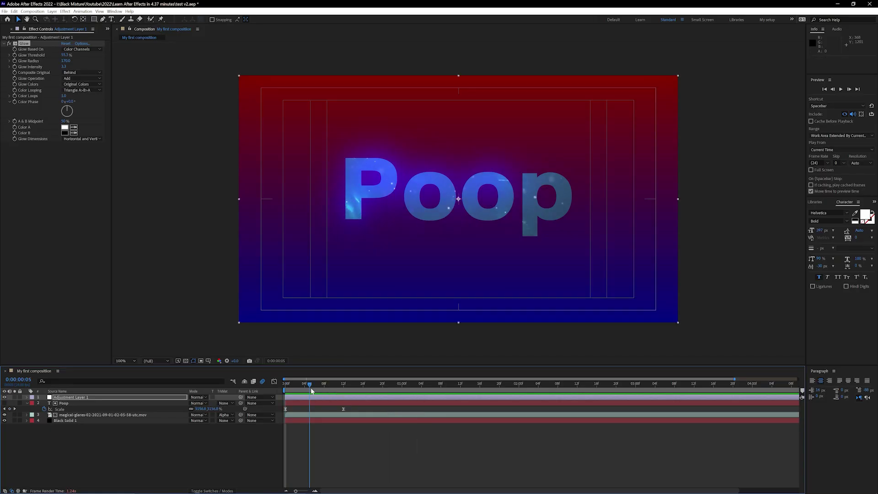
pyautogui.moveTo(308, 391); pyautogui.dragTo(344, 390)
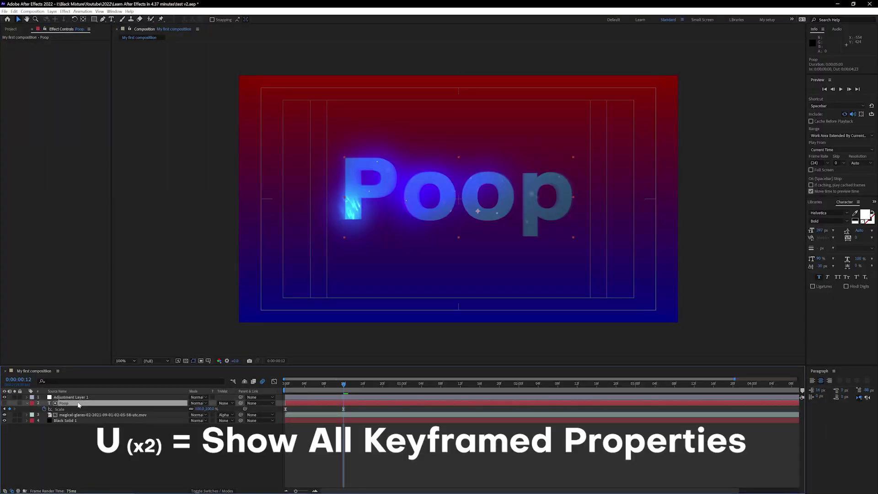
# - Reveal the Poop layer's keyframed properties and add a Source Text keyframe at 0:00:01:00
pyautogui.press('u')
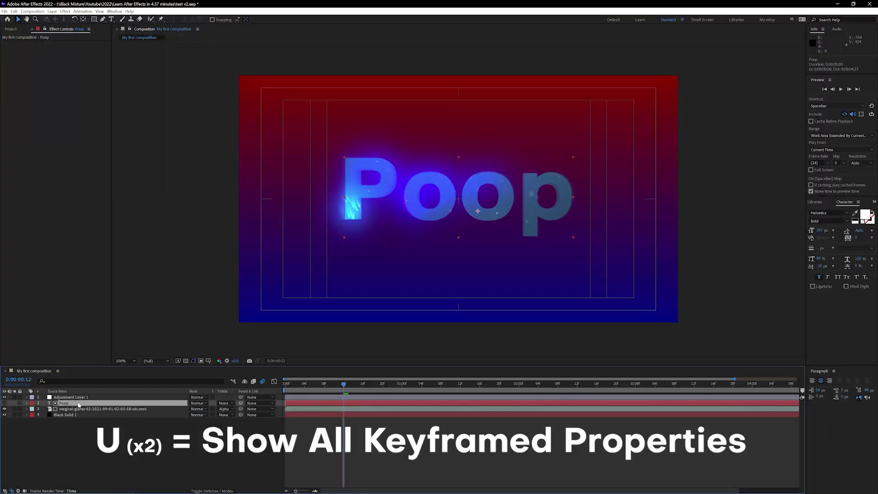
pyautogui.press('u')
pyautogui.press('u')
pyautogui.press('u')
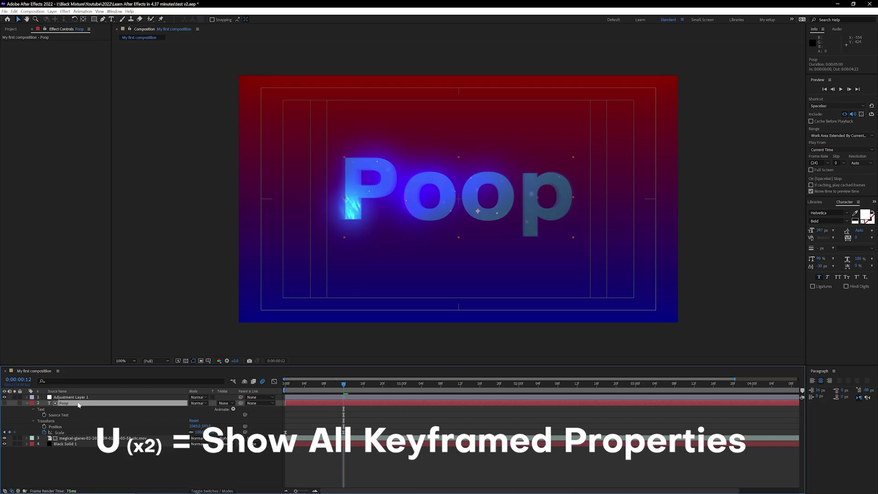
pyautogui.click(401, 387)
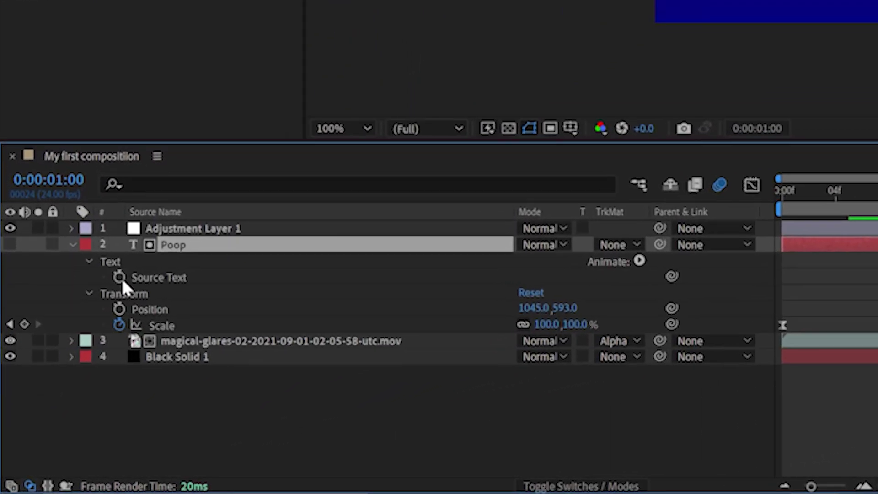
pyautogui.click(119, 278)
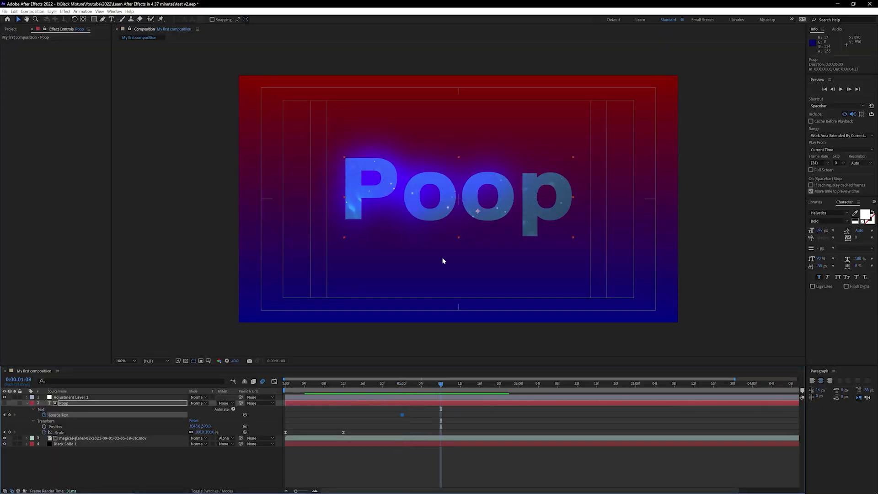
# - Replace the Poop text with 'You', then with 'Already' at the next keyframe time
pyautogui.doubleClick(450, 207)
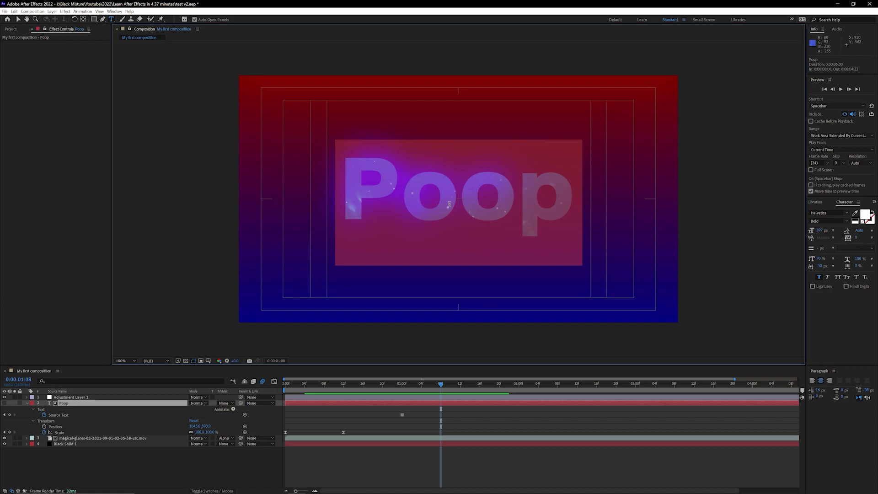
pyautogui.write('You')
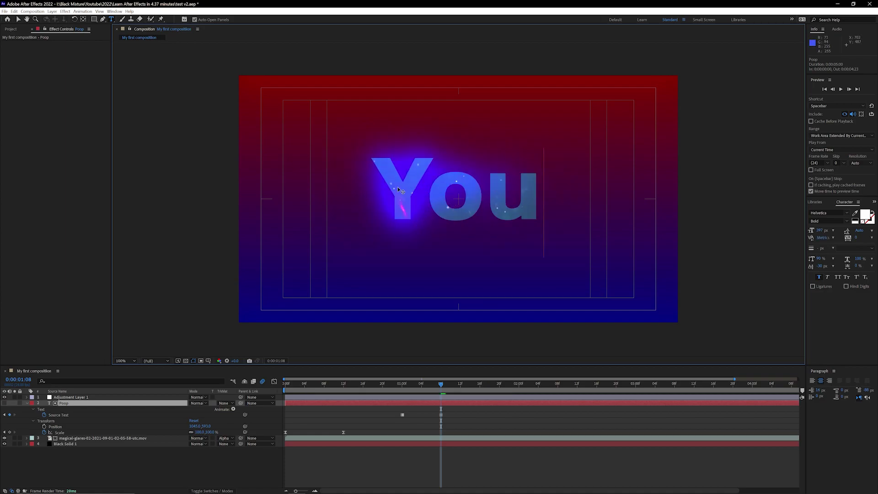
pyautogui.click(479, 389)
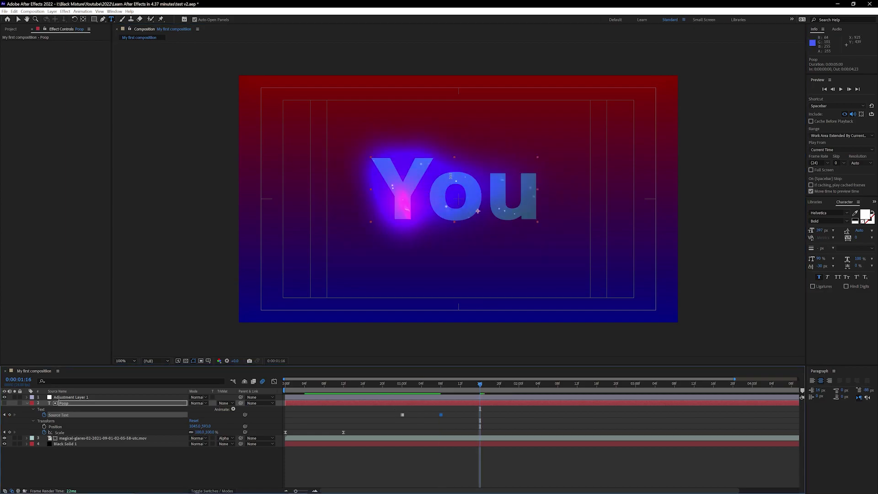
pyautogui.doubleClick(422, 212)
pyautogui.write('Already')
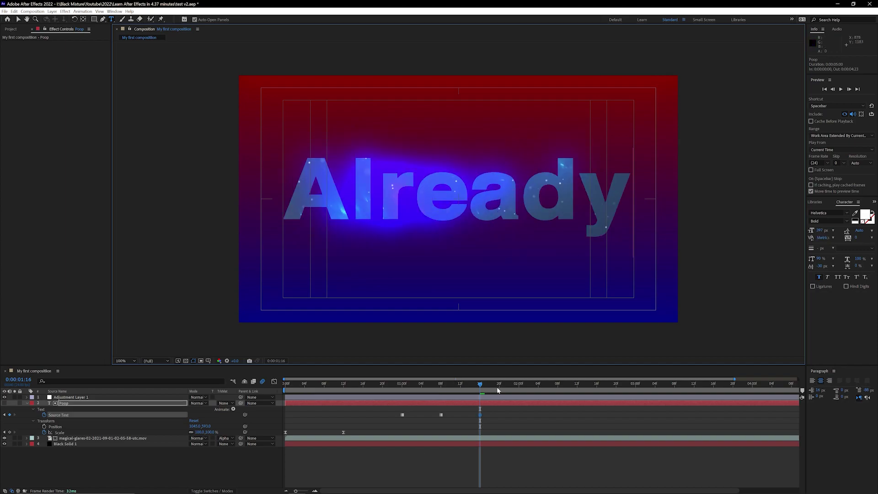
# - Add word keyframes 'it', 'is', 'congrats', 'this', 'was', 'this', set Scale to 5000%, and preview
pyautogui.write('it')
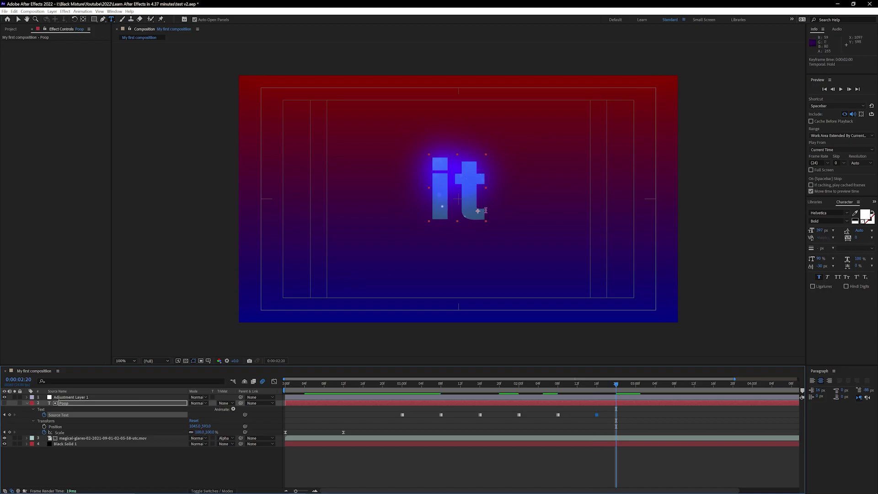
pyautogui.write('is')
pyautogui.write('congrats')
pyautogui.write('this')
pyautogui.write('was')
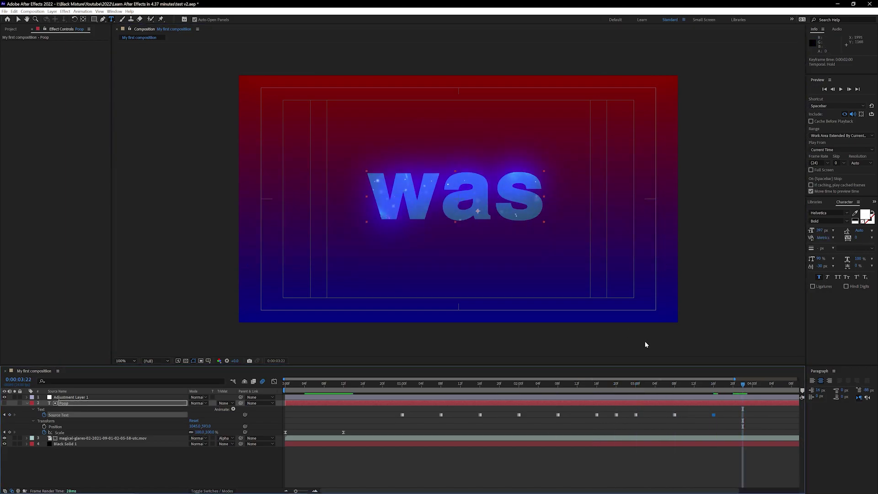
pyautogui.write('this')
pyautogui.write('5000')
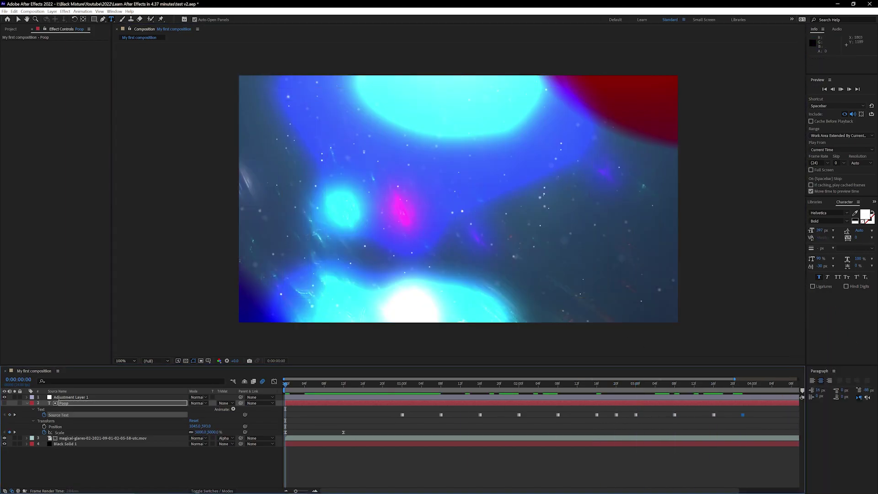
pyautogui.press('space')
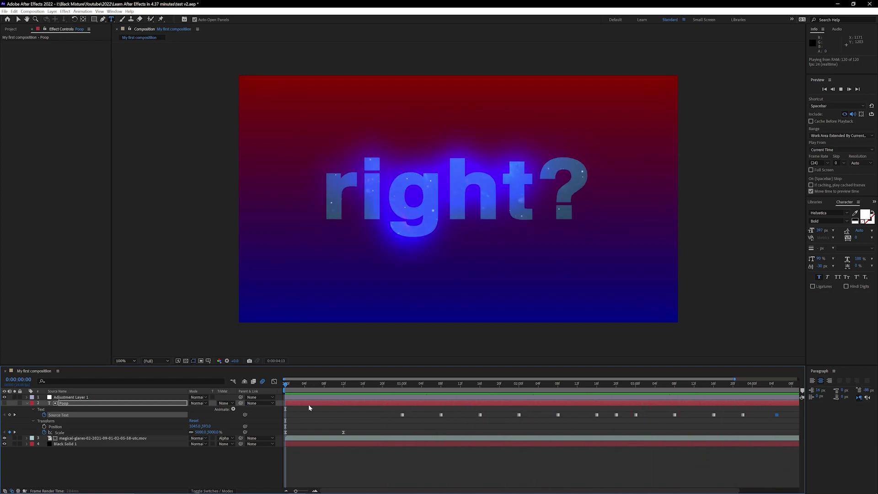
pyautogui.press('space')
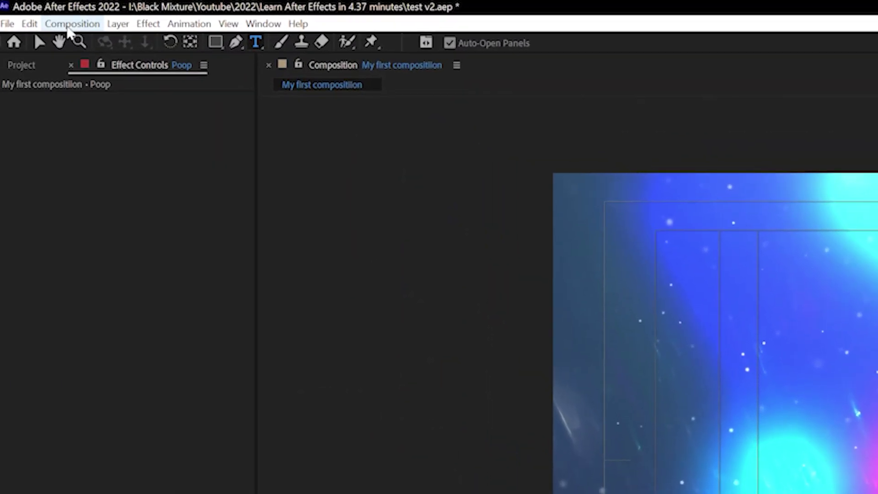
# - Add My first composition to the Render Queue with QuickTime as the output format
pyautogui.click(32, 11)
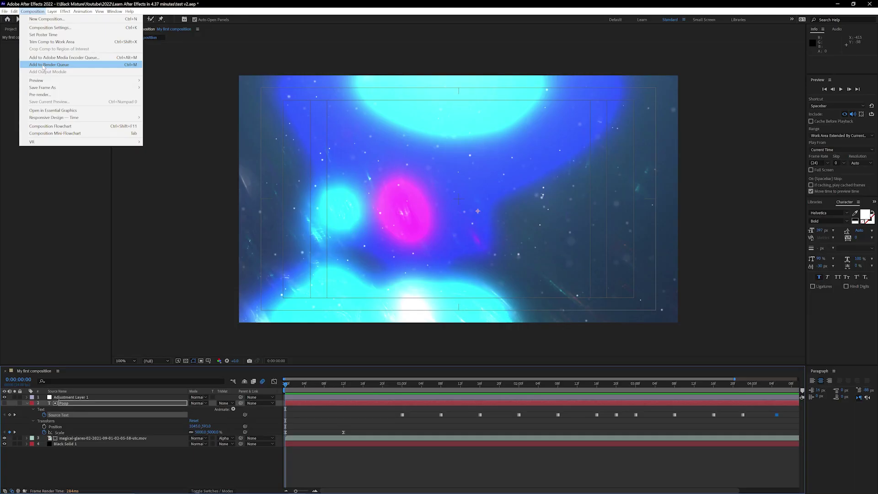
pyautogui.click(44, 65)
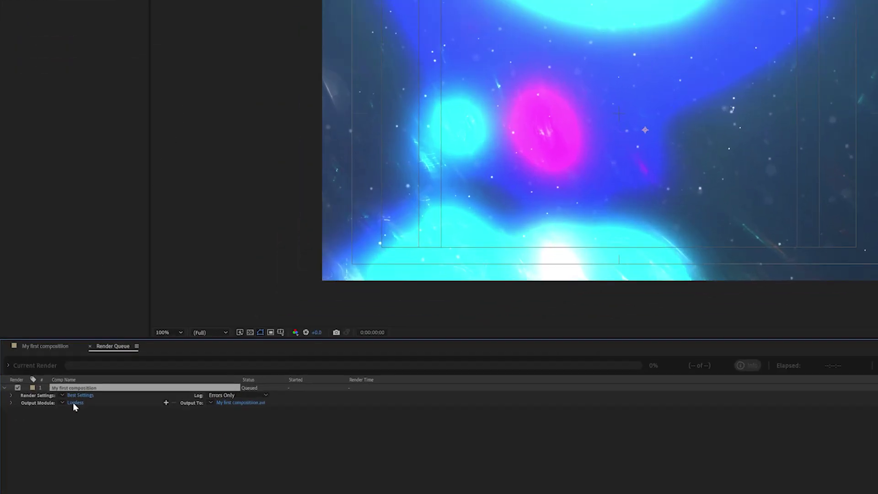
pyautogui.click(56, 413)
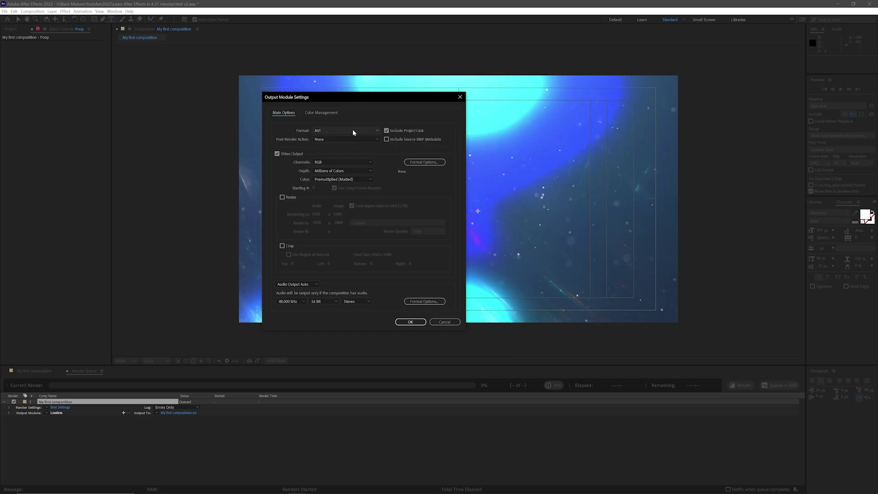
pyautogui.click(354, 132)
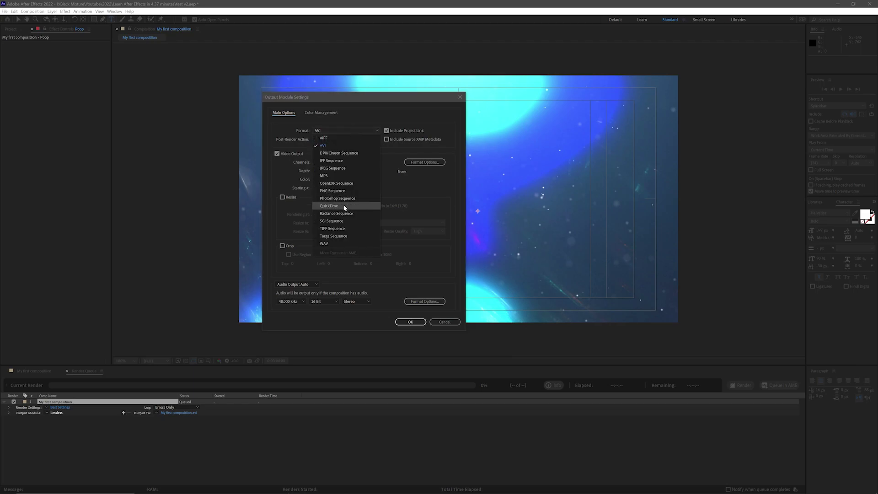
pyautogui.click(345, 206)
# - Set the QuickTime codec to Apple ProRes 422 LT and confirm the output module
pyautogui.click(424, 162)
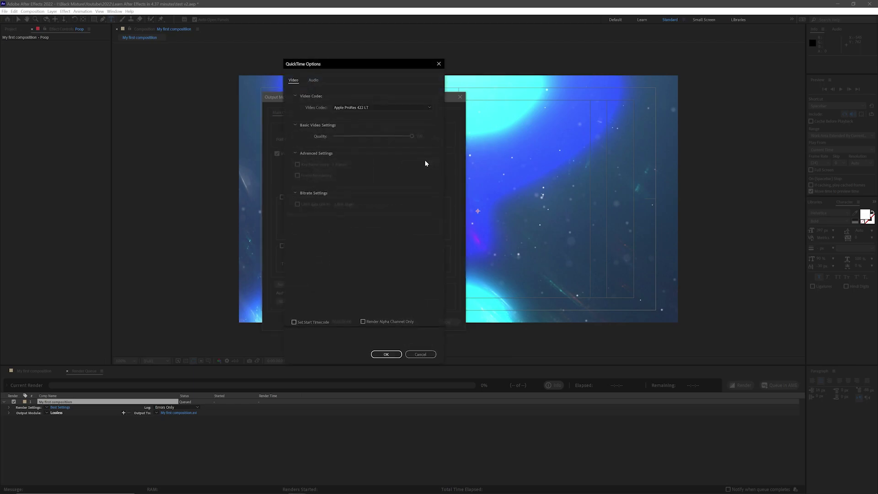
pyautogui.click(358, 108)
pyautogui.click(371, 139)
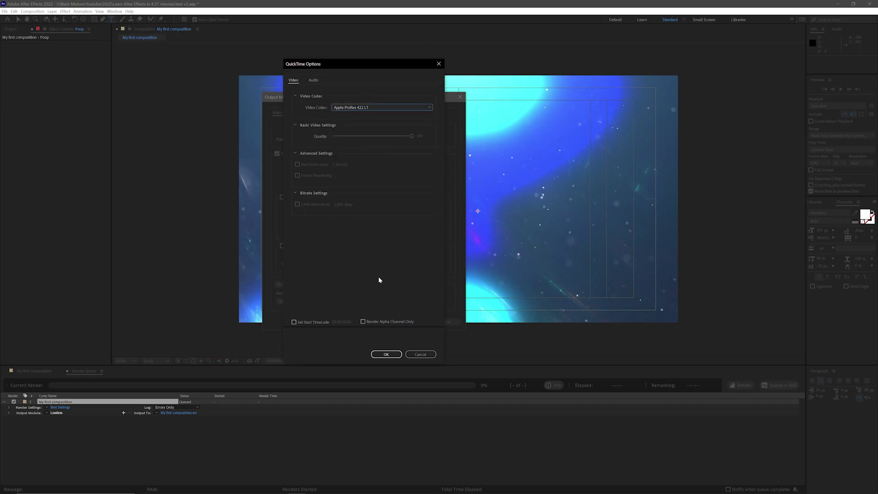
pyautogui.click(387, 354)
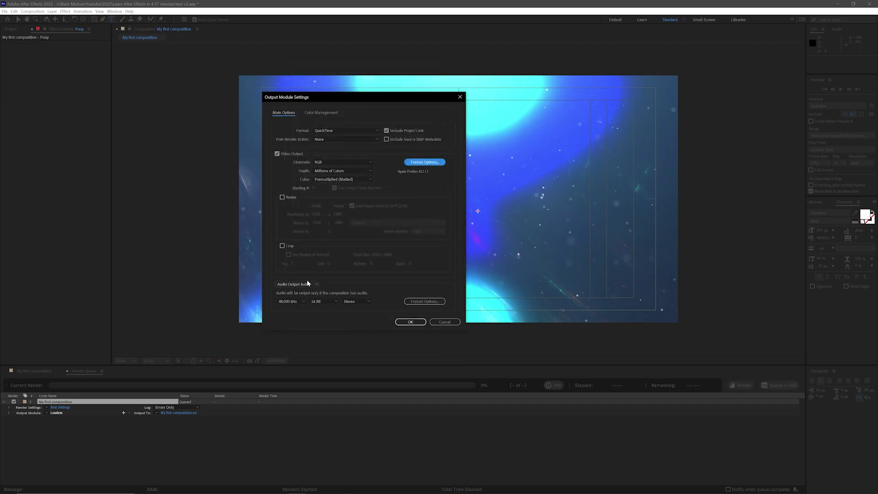
pyautogui.click(407, 323)
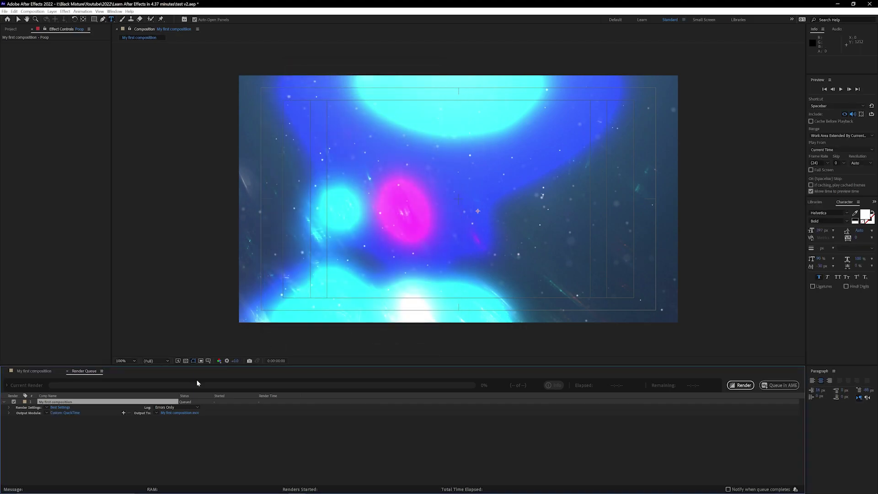
pyautogui.click(188, 413)
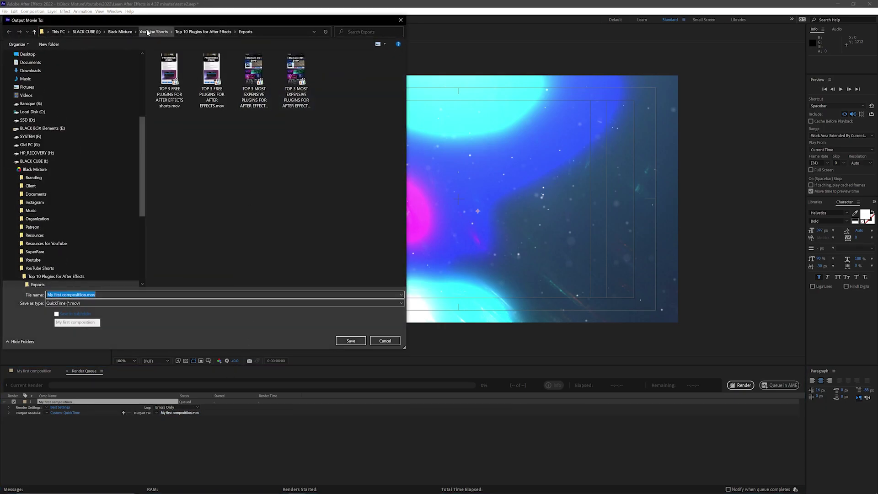
# - Save the render output into a new 'renders' folder inside the project's Media folder
pyautogui.click(120, 32)
pyautogui.doubleClick(180, 139)
pyautogui.doubleClick(174, 86)
pyautogui.doubleClick(178, 123)
pyautogui.doubleClick(185, 72)
pyautogui.click(49, 43)
pyautogui.write('renders')
pyautogui.press('Return')
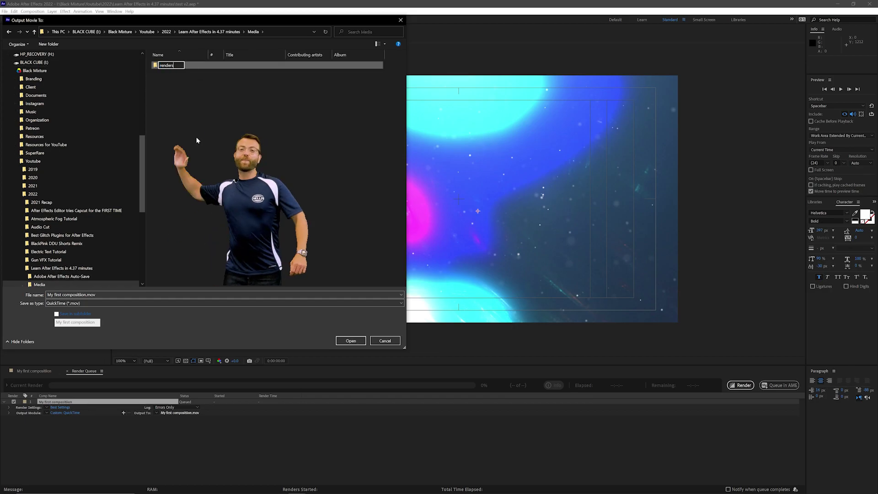
pyautogui.press('Return')
pyautogui.click(350, 341)
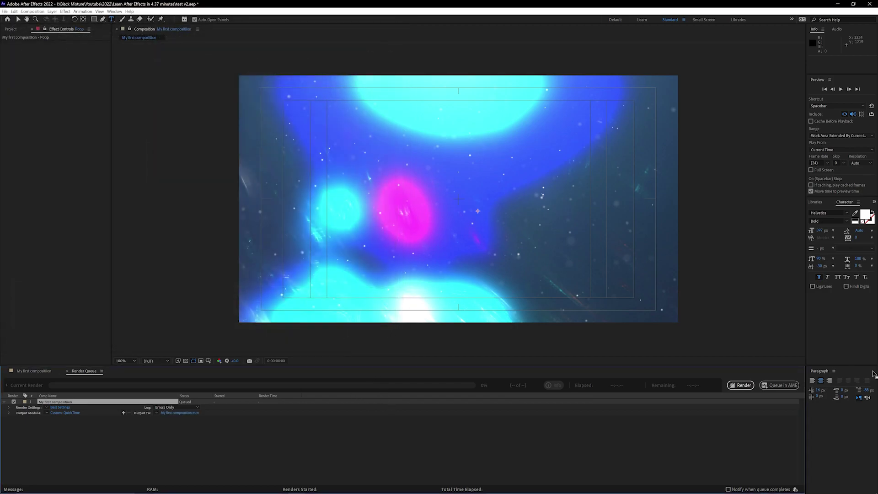
# - Render the queued My first composition to the ProRes 422 LT QuickTime movie
pyautogui.click(741, 385)
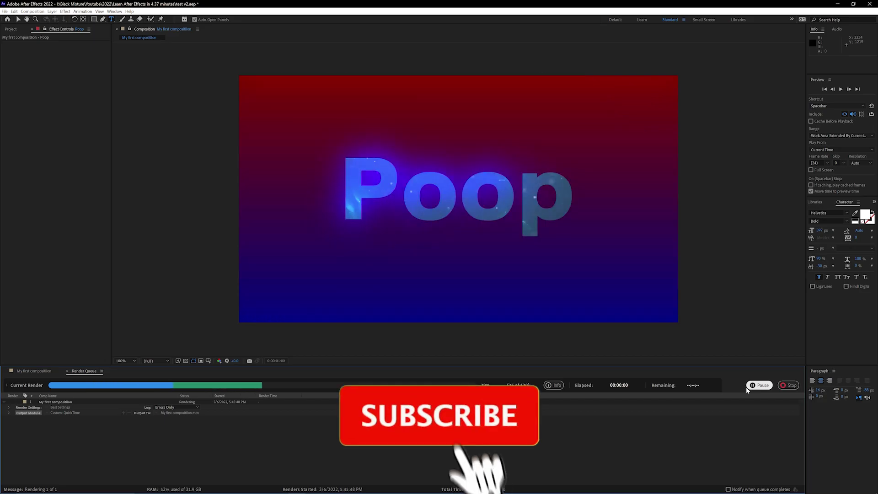